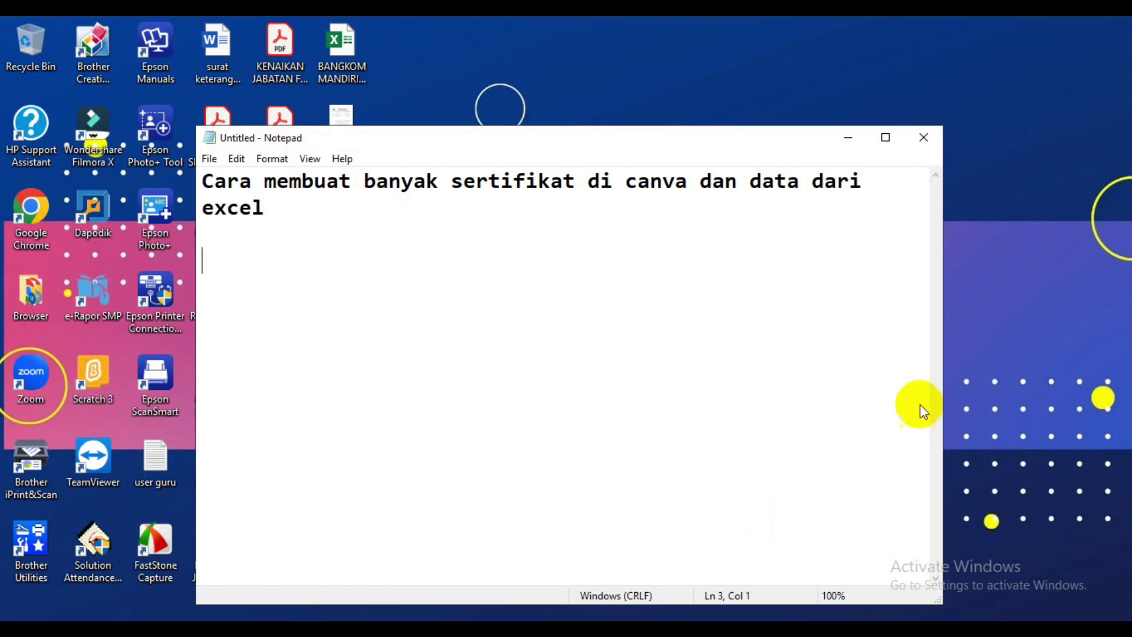
Step: Hide the Notepad note titled 'Cara membuat banyak sertifikat di canva dan data dari excel' to show the desktop
{"action": "left_click", "coordinate": [983, 307]}
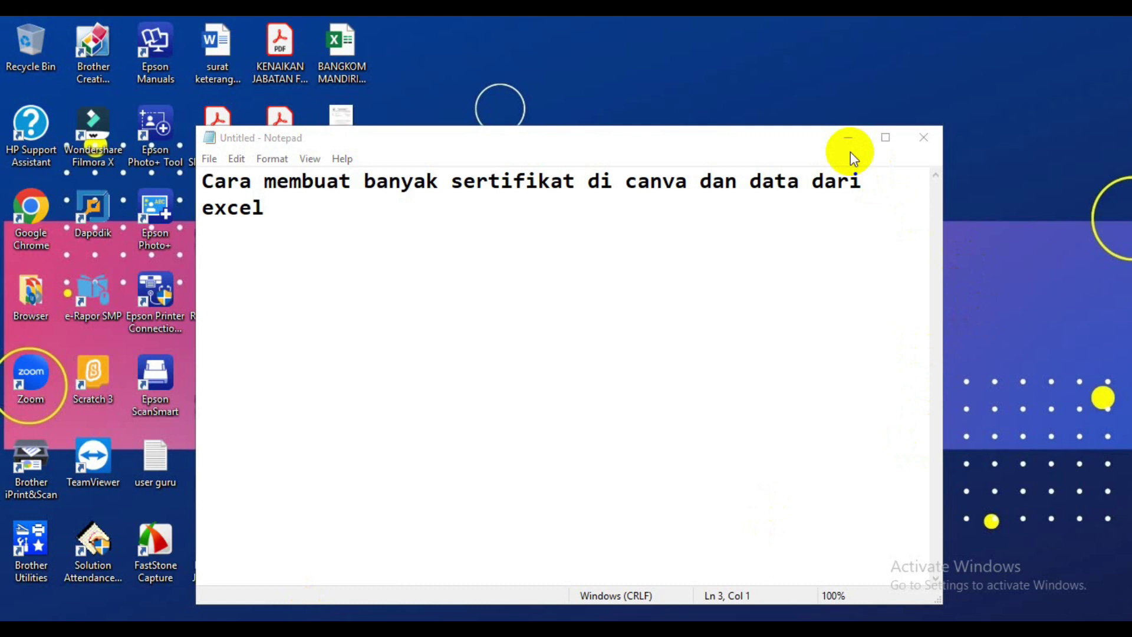
{"action": "left_click", "coordinate": [847, 137]}
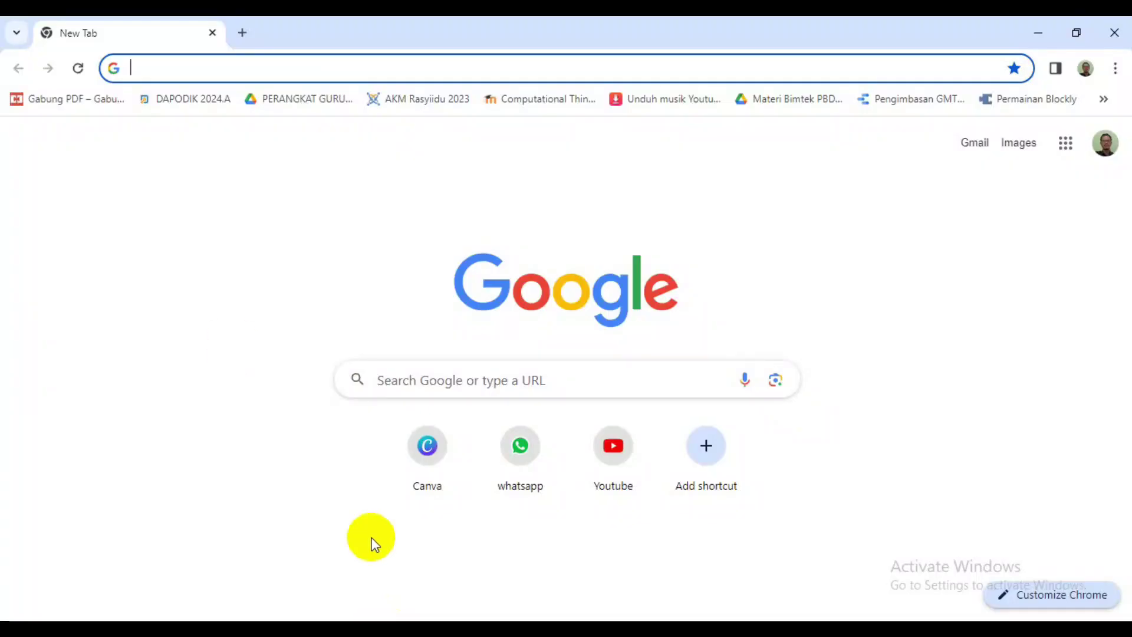
Step: Launch Canva from the shortcut tile on Chrome's New Tab page
{"action": "left_click", "coordinate": [424, 463]}
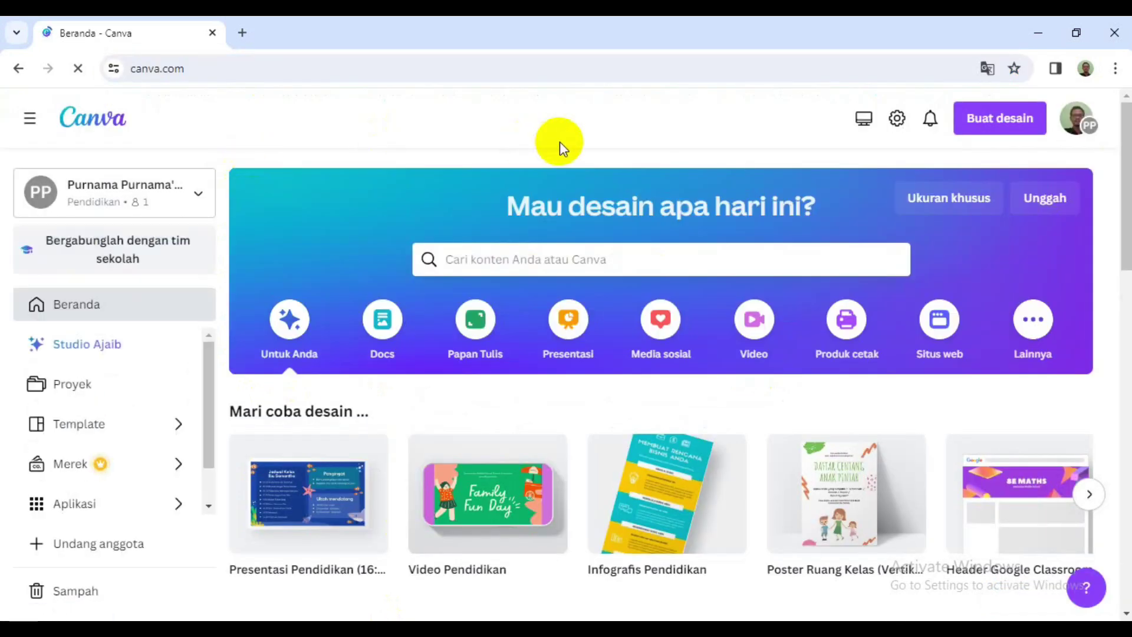
Step: Search 'sert' under Buat desain and create a Sertifikat (Horizontal) 29.7 × 21 cm design
{"action": "left_click", "coordinate": [998, 125]}
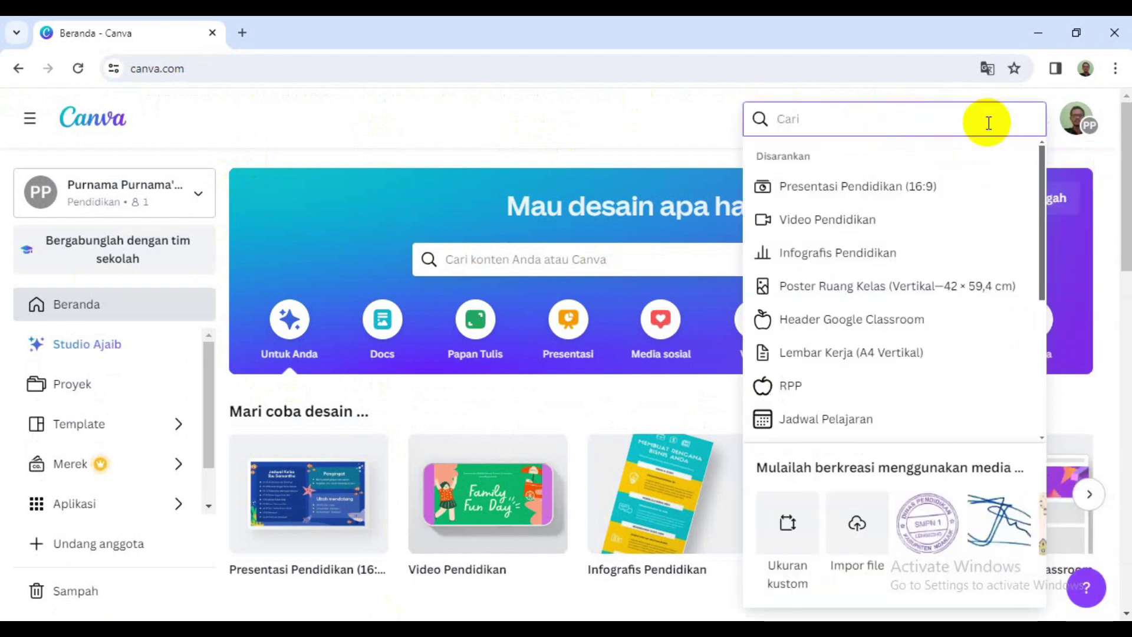
{"action": "type", "text": "s"}
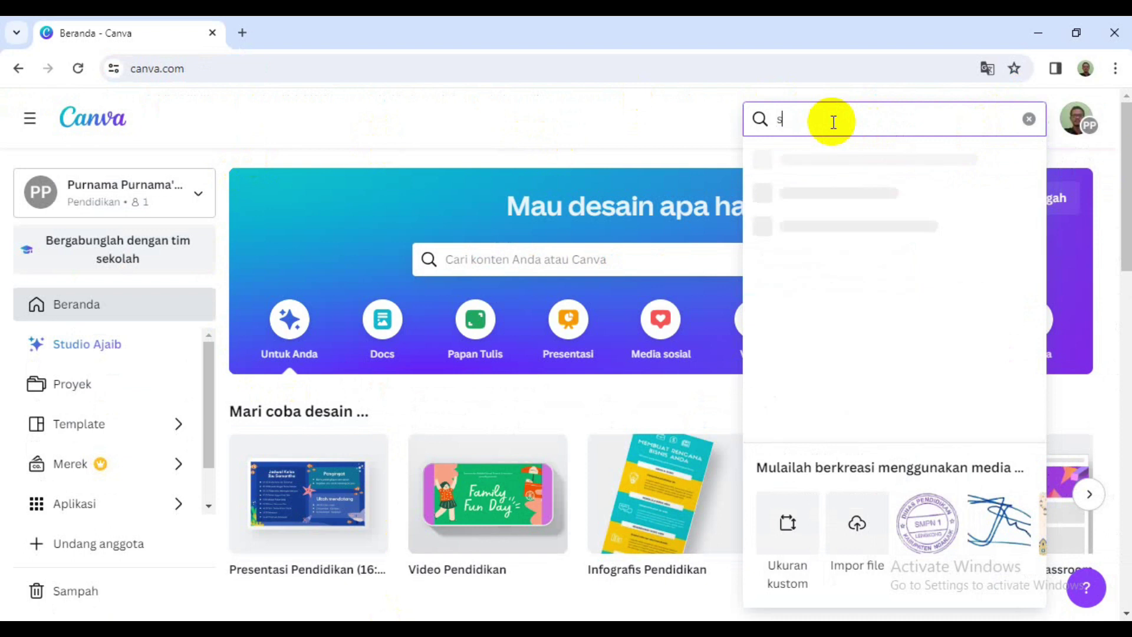
{"action": "type", "text": "ertifikat"}
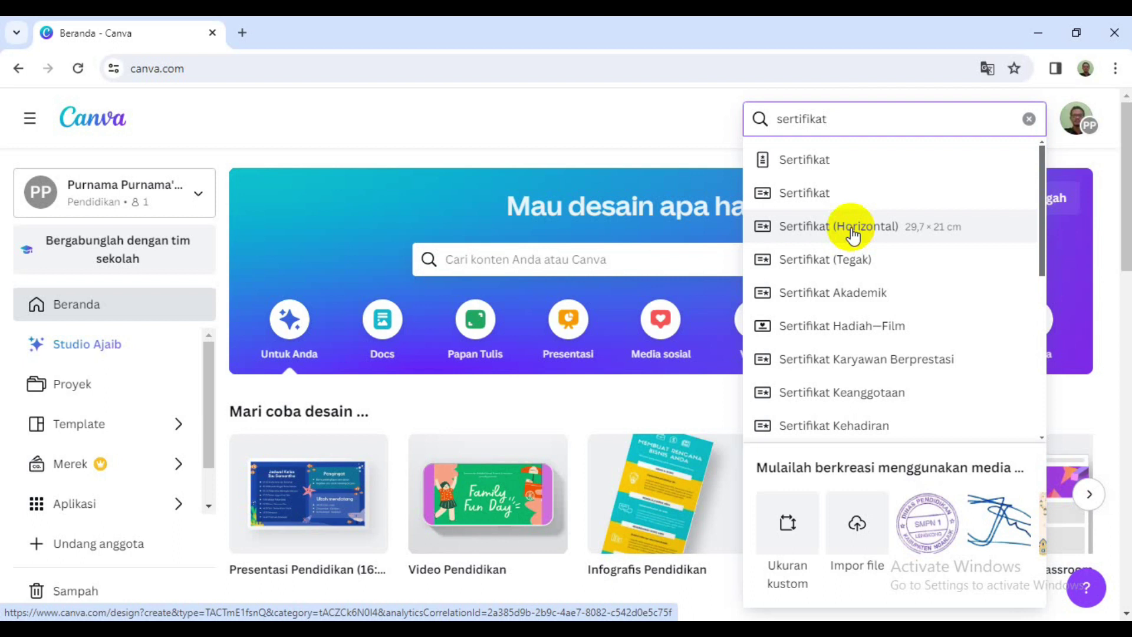
{"action": "left_click", "coordinate": [852, 230]}
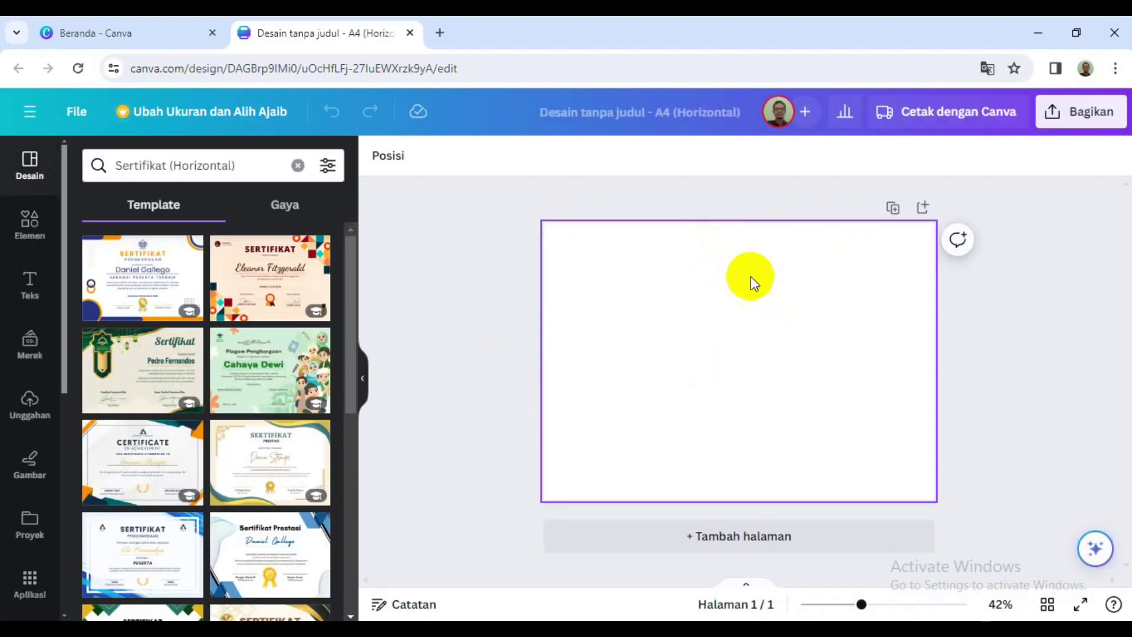
Step: Apply the recently used Hijau Biru Oranye Modern participant certificate template from the Desain panel
{"action": "left_click", "coordinate": [25, 165]}
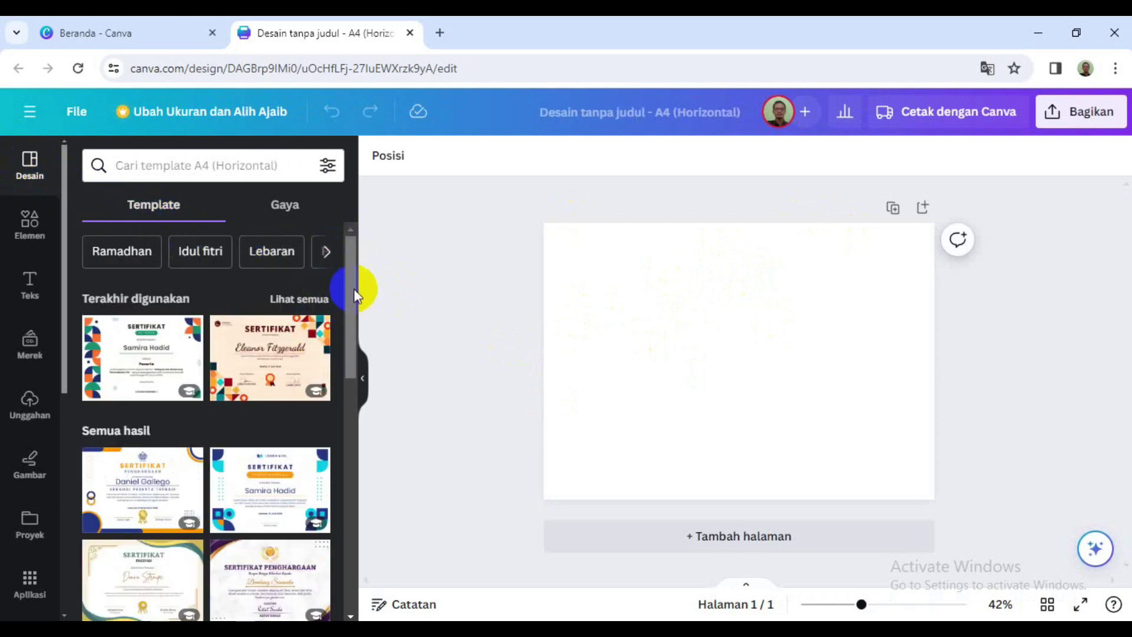
{"action": "left_click_drag", "start_coordinate": [356, 295], "coordinate": [334, 437]}
{"action": "scroll", "coordinate": [333, 436], "scroll_direction": "down", "scroll_amount": 2}
{"action": "scroll", "coordinate": [330, 442], "scroll_direction": "down", "scroll_amount": 2}
{"action": "scroll", "coordinate": [336, 472], "scroll_direction": "down", "scroll_amount": 2}
{"action": "scroll", "coordinate": [342, 507], "scroll_direction": "down", "scroll_amount": 1}
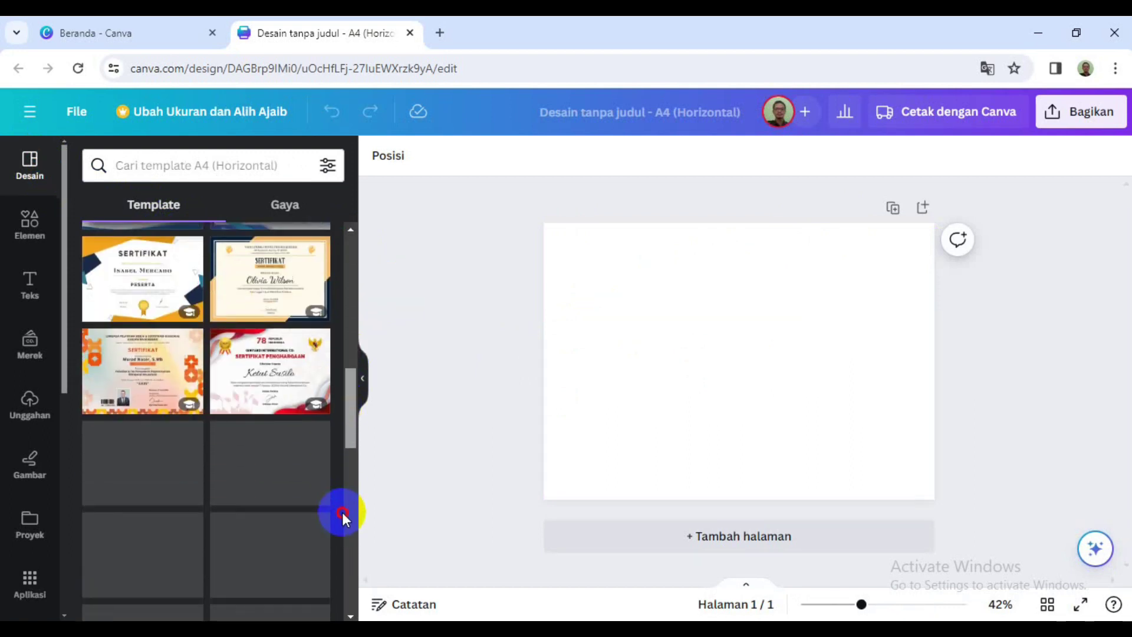
{"action": "scroll", "coordinate": [343, 517], "scroll_direction": "down", "scroll_amount": 1}
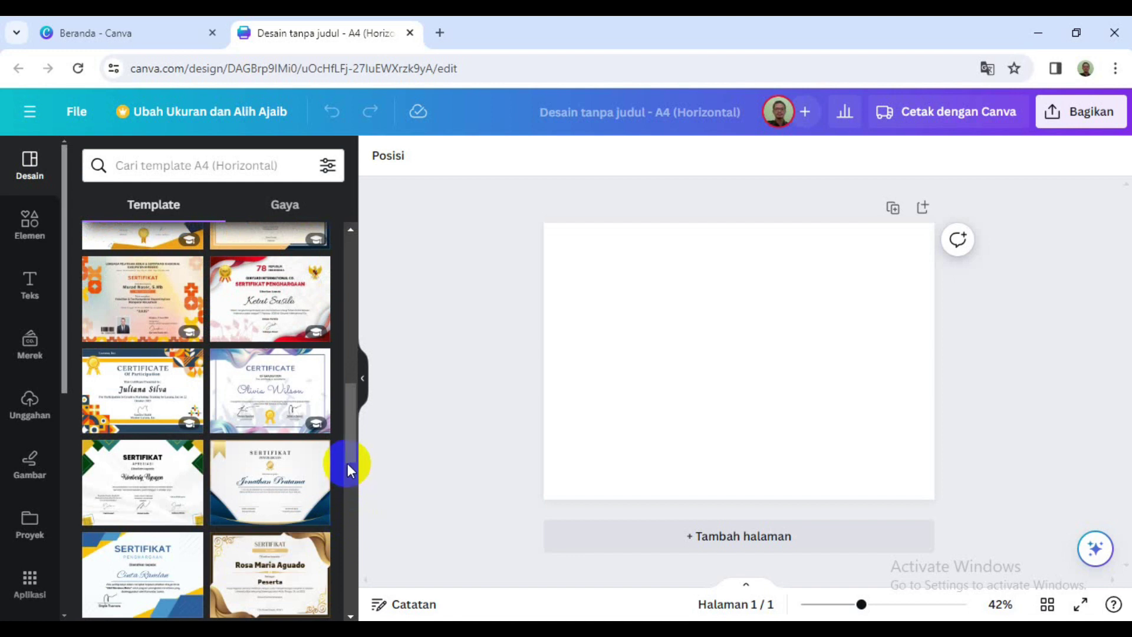
{"action": "mouse_move", "coordinate": [348, 443]}
{"action": "left_mouse_down"}
{"action": "mouse_move", "coordinate": [348, 543]}
{"action": "mouse_move", "coordinate": [383, 353]}
{"action": "left_mouse_up"}
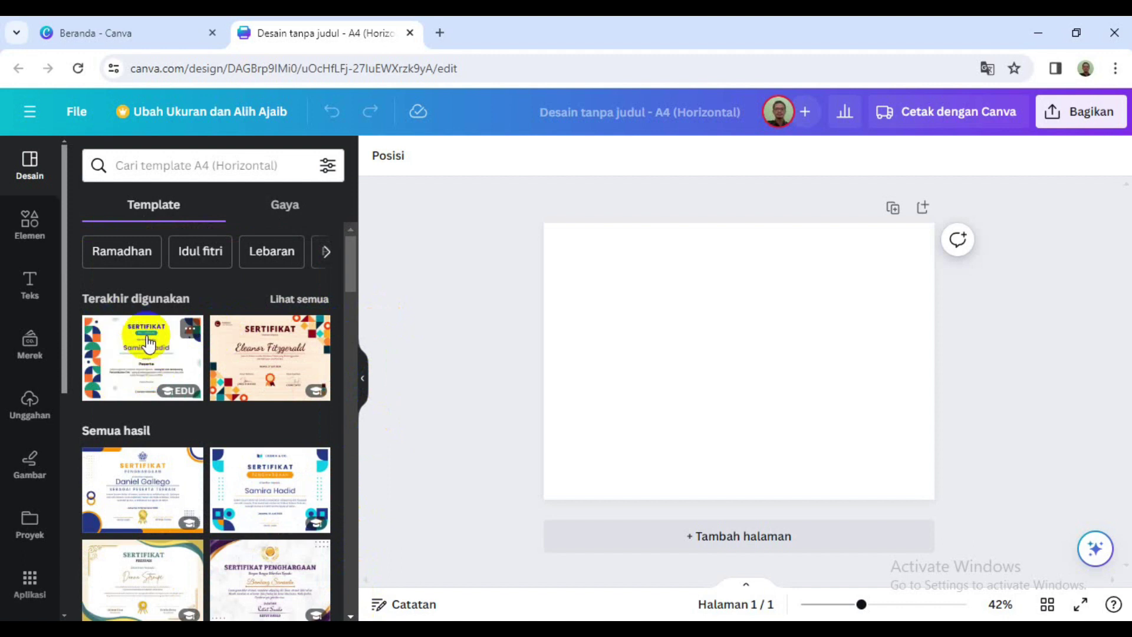
{"action": "left_click", "coordinate": [137, 358]}
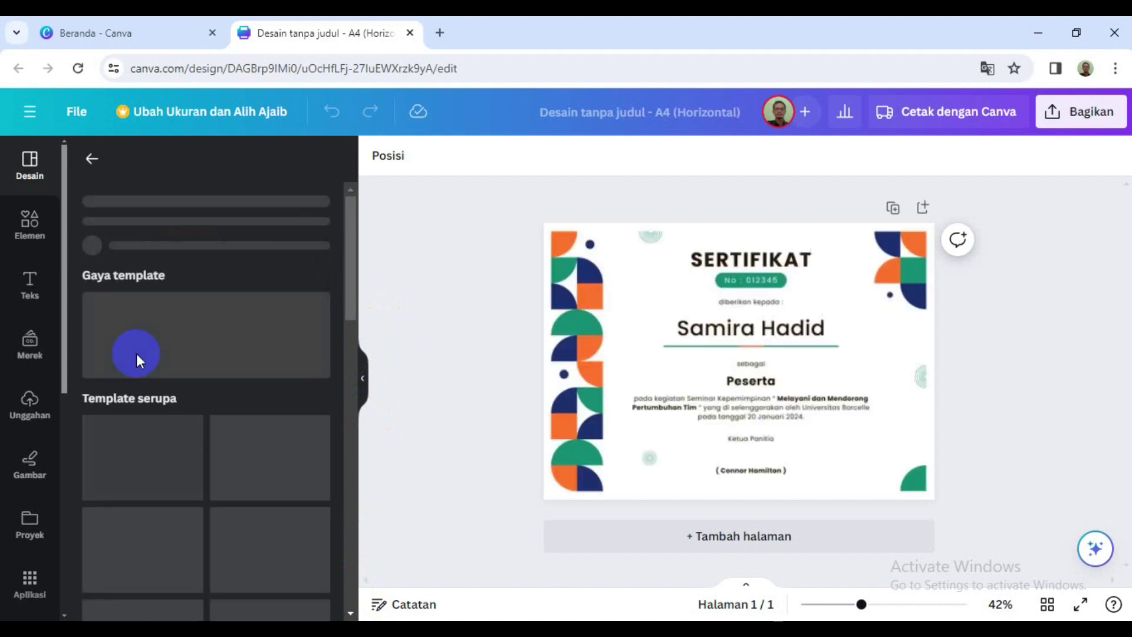
Step: Delete the geometric background shapes, then restore them with Ctrl+Z
{"action": "left_click", "coordinate": [1032, 277]}
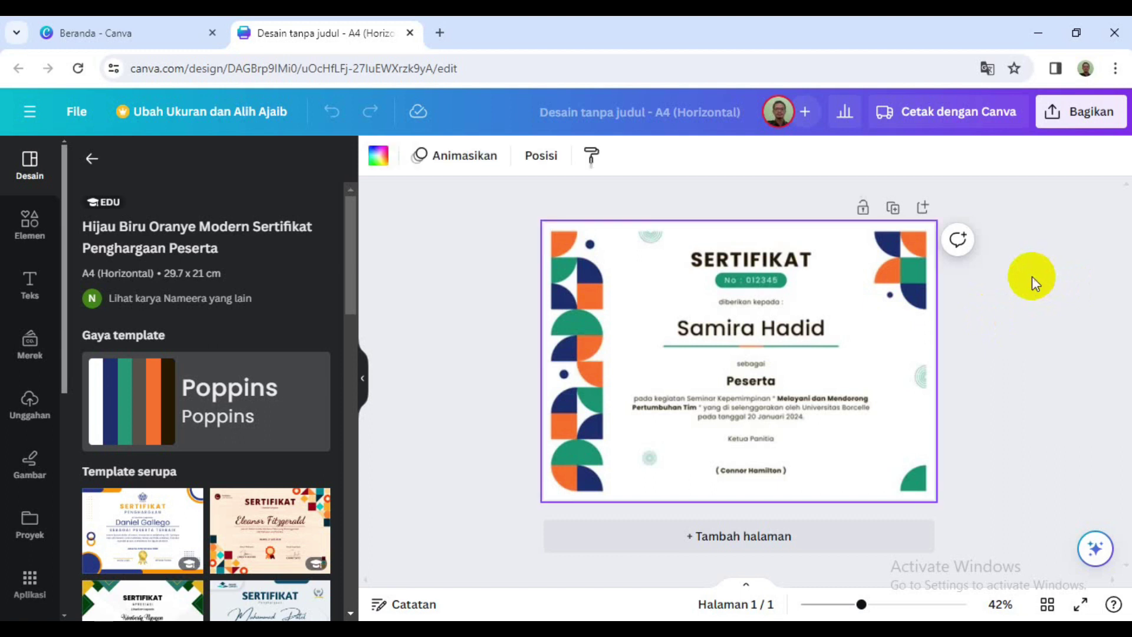
{"action": "key", "text": "Delete"}
{"action": "key", "text": "ctrl+z"}
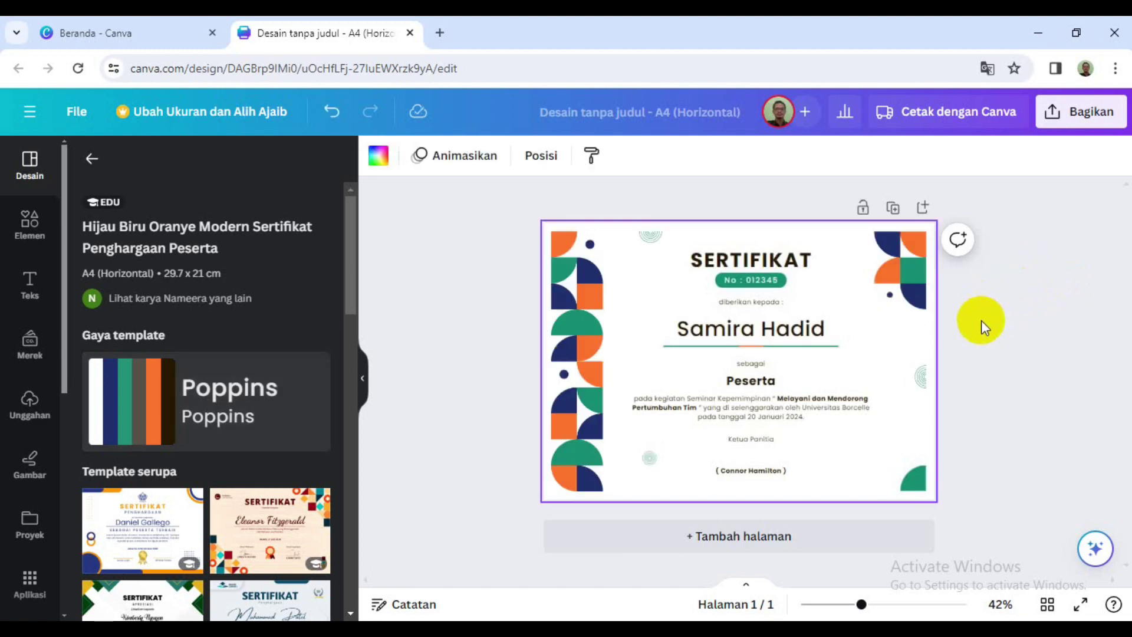
{"action": "scroll", "coordinate": [981, 320], "scroll_direction": "up", "scroll_amount": 1}
{"action": "scroll", "coordinate": [981, 320], "scroll_direction": "up", "scroll_amount": 1}
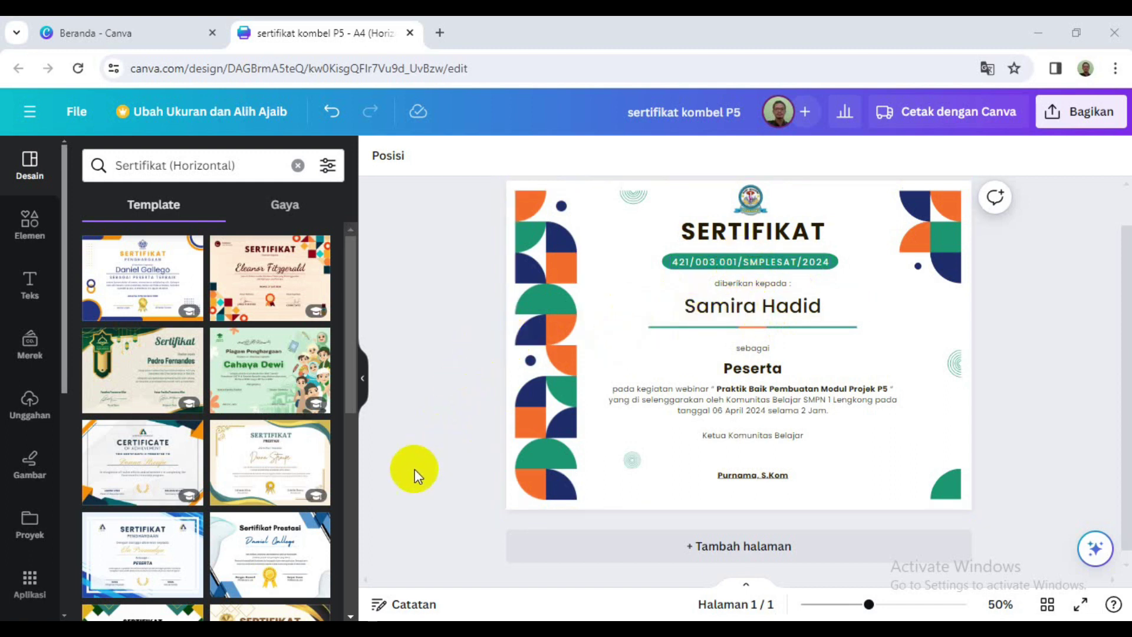
Step: Open data peserta in Excel and check the NO SERTIFIKAT and NAMA LENGKAP columns through entry 33
{"action": "key", "text": "alt+Tab"}
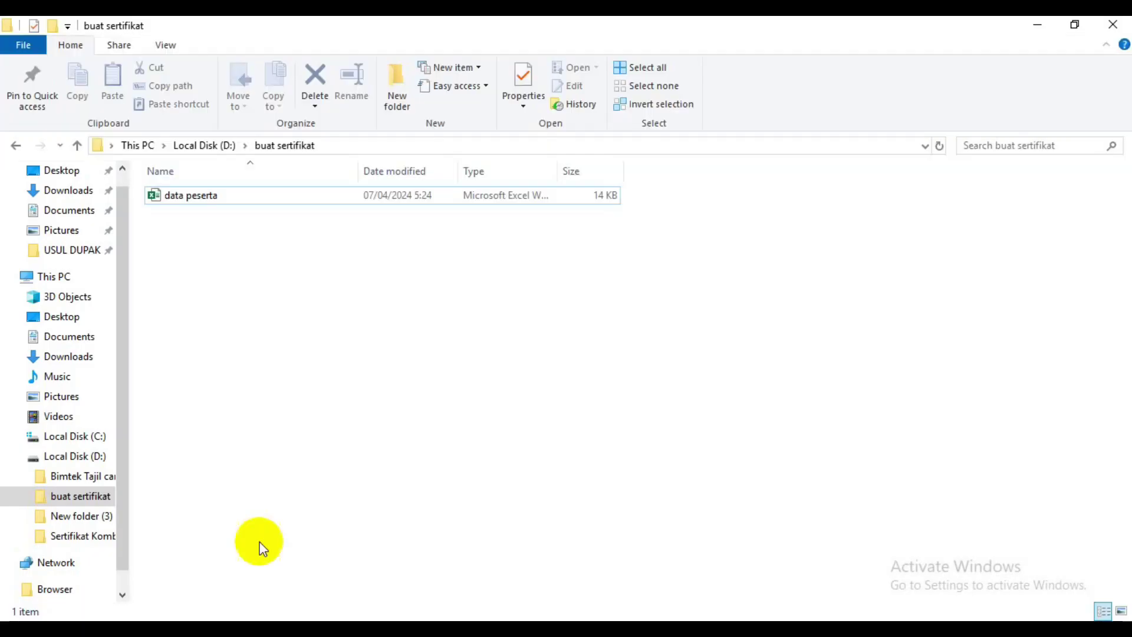
{"action": "double_click", "coordinate": [183, 196]}
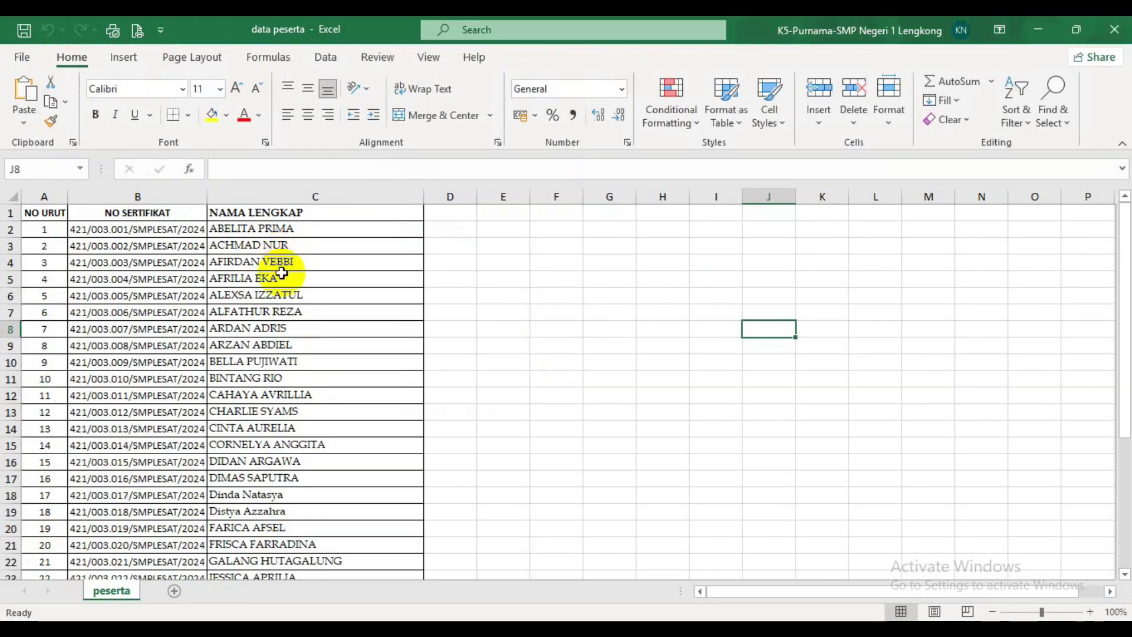
{"action": "left_click", "coordinate": [126, 229]}
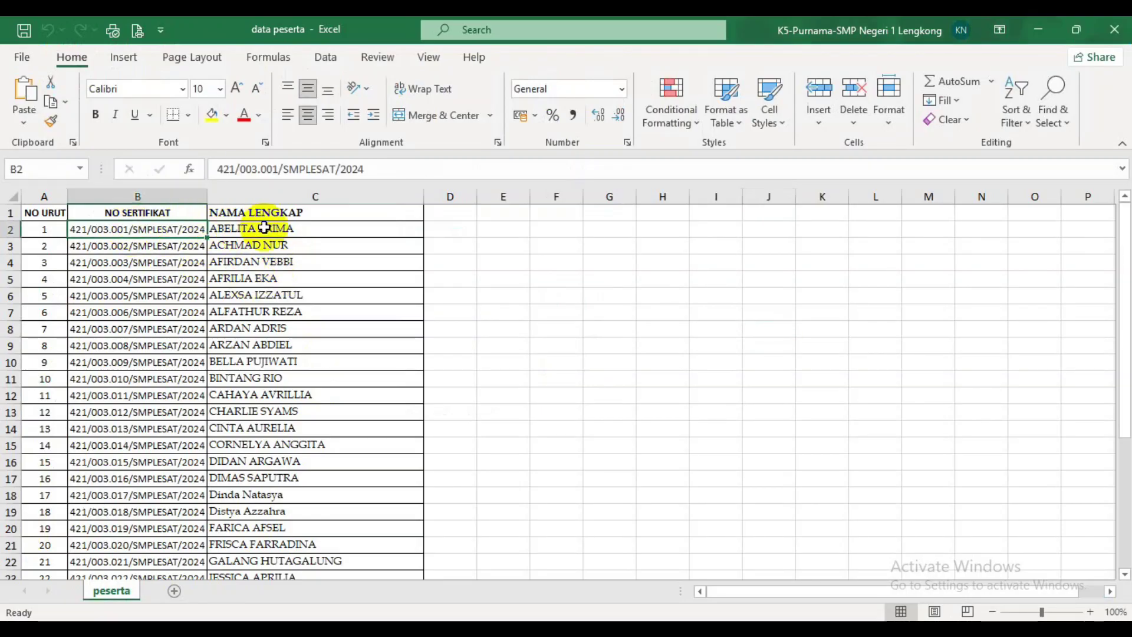
{"action": "left_click", "coordinate": [44, 212]}
{"action": "left_click", "coordinate": [135, 212]}
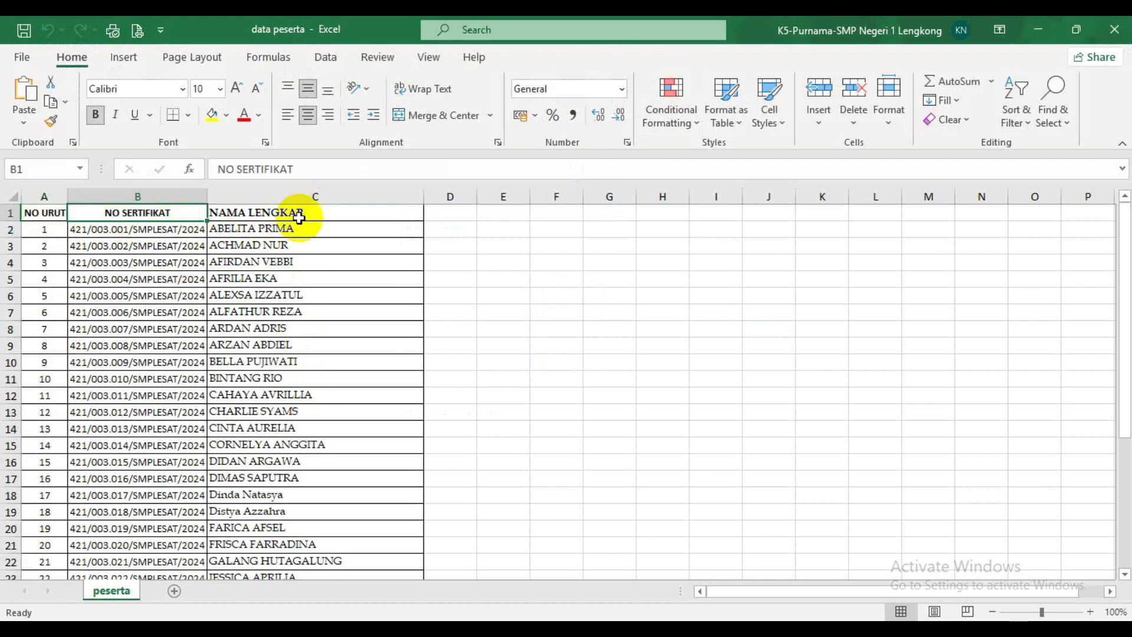
{"action": "left_click", "coordinate": [259, 216]}
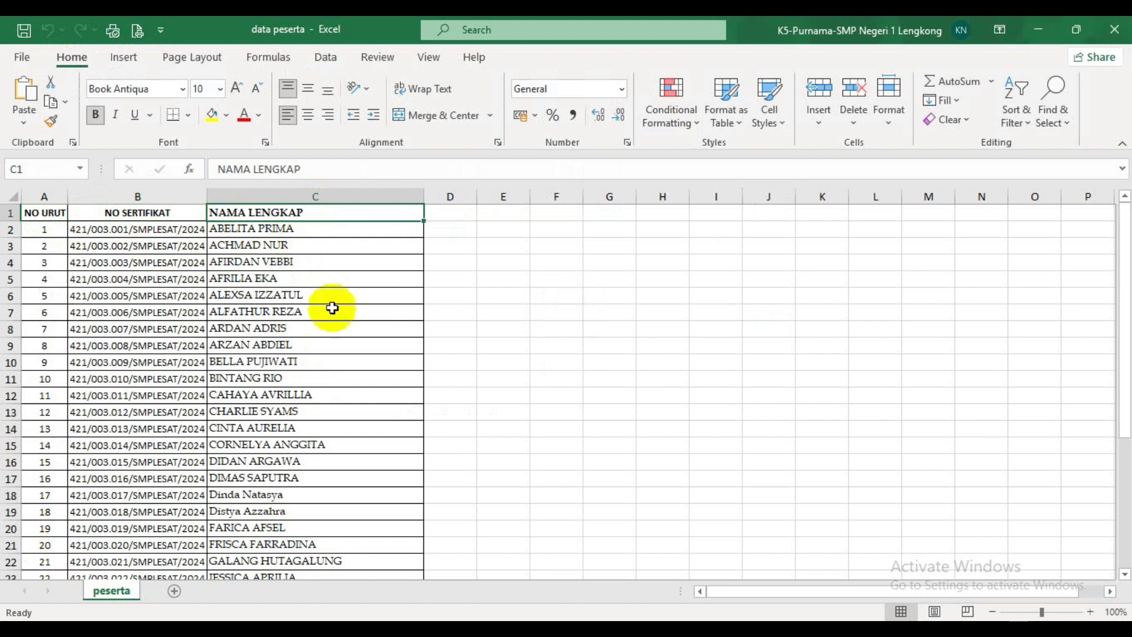
{"action": "scroll", "coordinate": [331, 308], "scroll_direction": "down", "scroll_amount": 3}
{"action": "scroll", "coordinate": [332, 313], "scroll_direction": "down", "scroll_amount": 3}
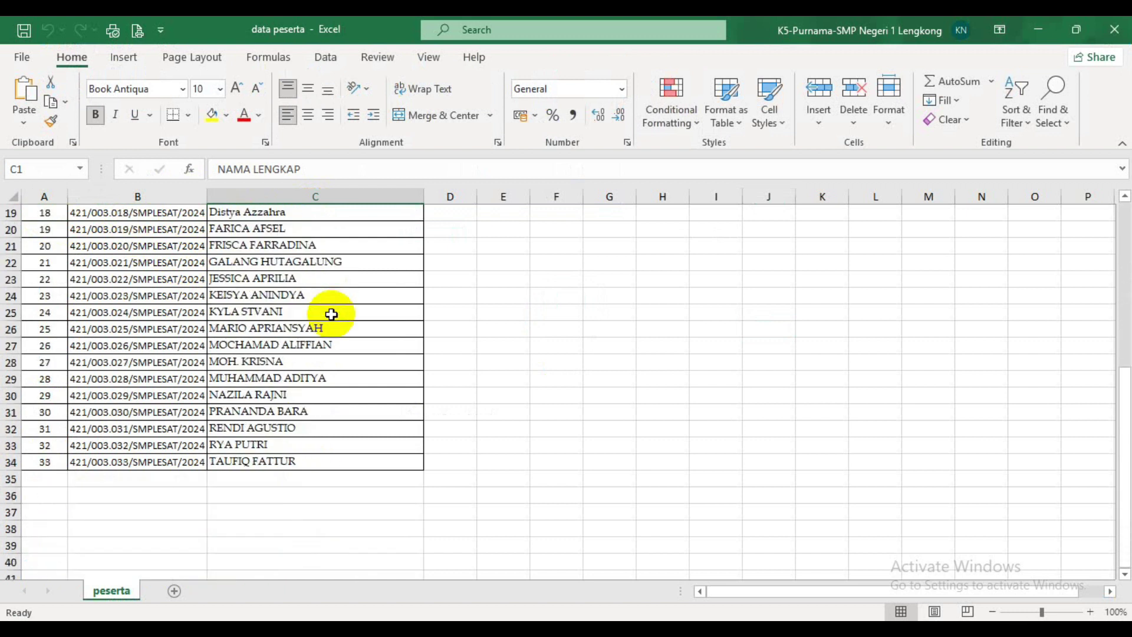
{"action": "left_click", "coordinate": [54, 464]}
{"action": "scroll", "coordinate": [599, 442], "scroll_direction": "up", "scroll_amount": 6}
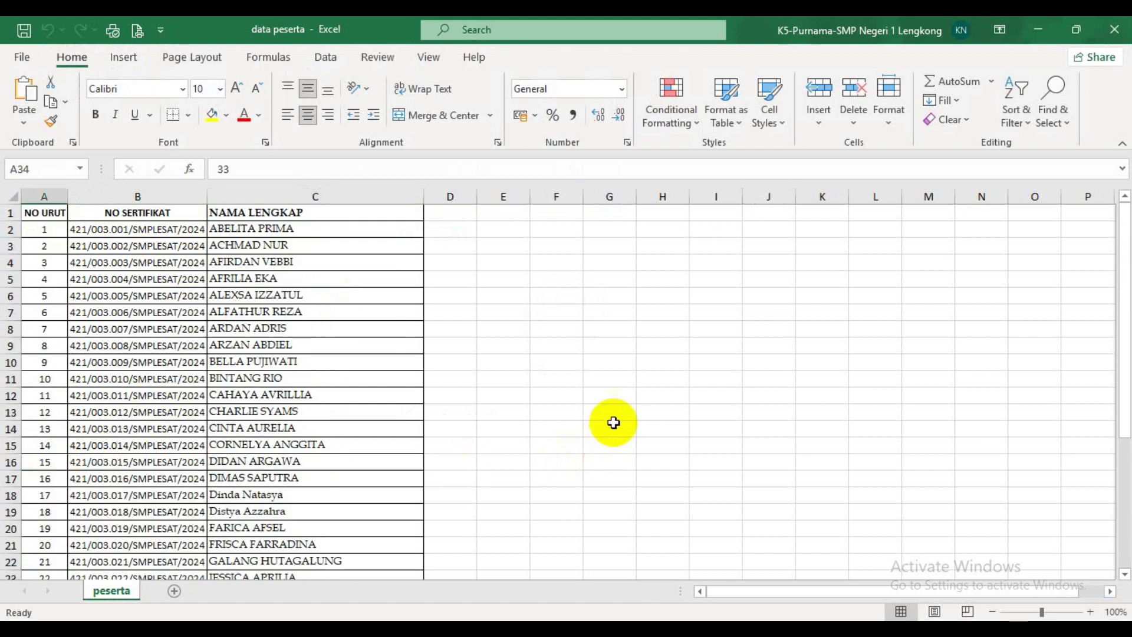
Step: Close the spreadsheet and return to the Canva certificate in Chrome
{"action": "left_click", "coordinate": [1114, 31]}
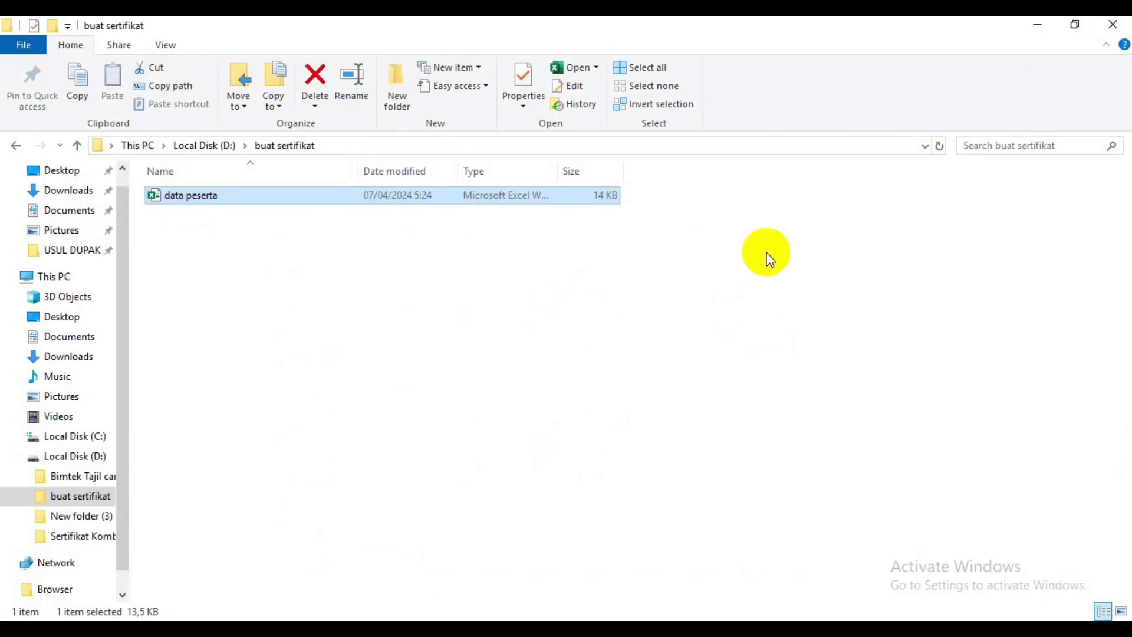
{"action": "left_click", "coordinate": [388, 302]}
{"action": "left_click", "coordinate": [384, 616]}
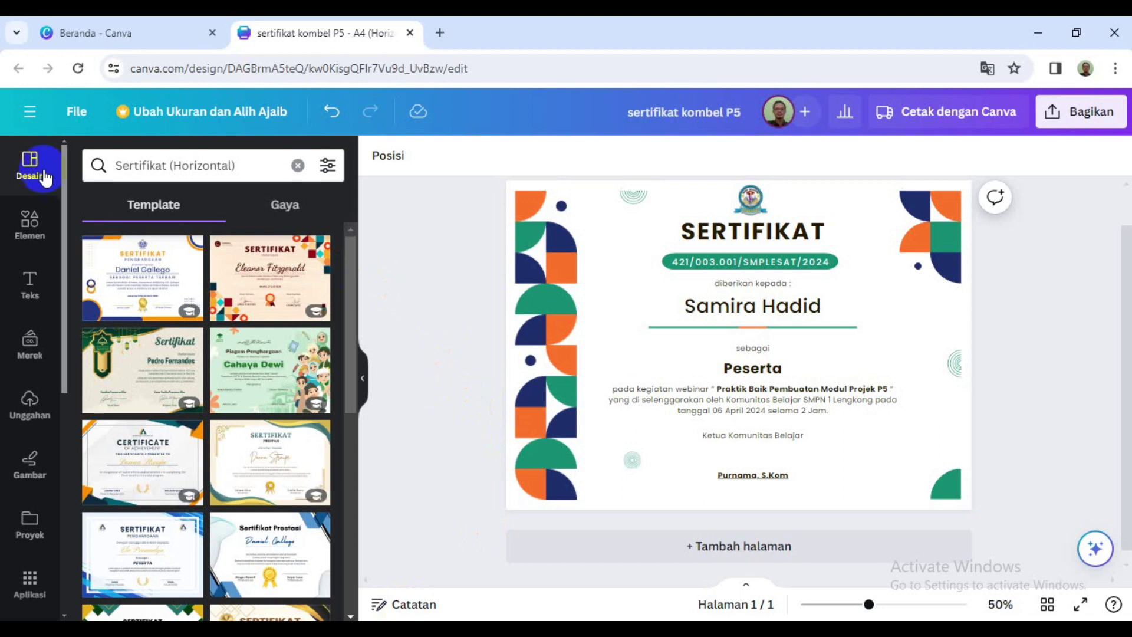
Step: Search the Aplikasi panel for 'buat' and open the Buat banyak bulk-create app
{"action": "left_click", "coordinate": [18, 404]}
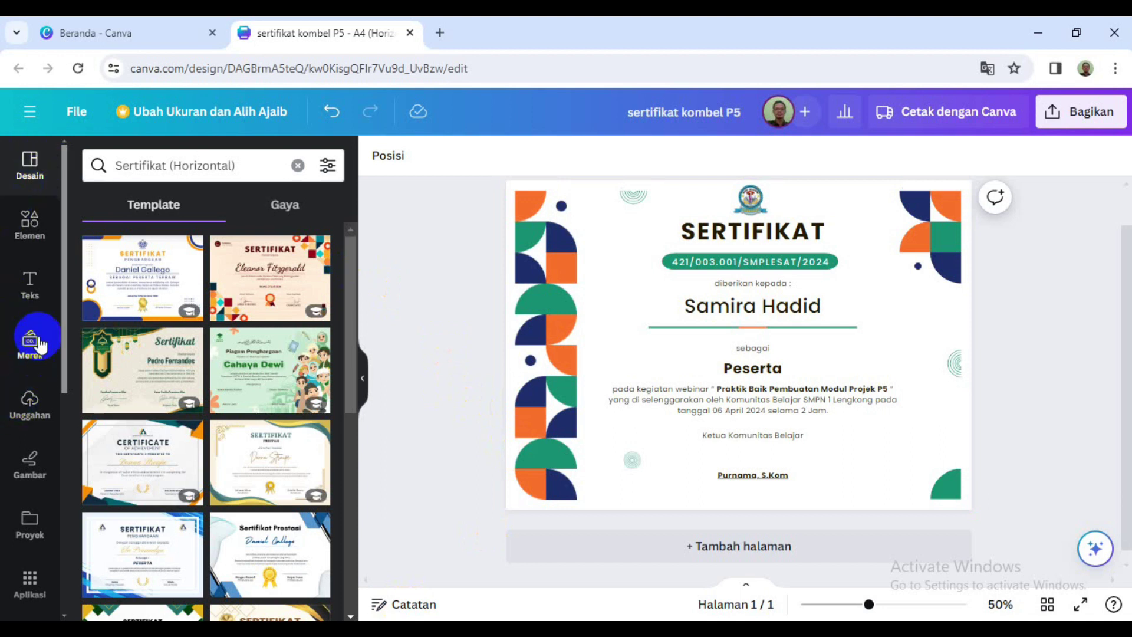
{"action": "left_click", "coordinate": [34, 592]}
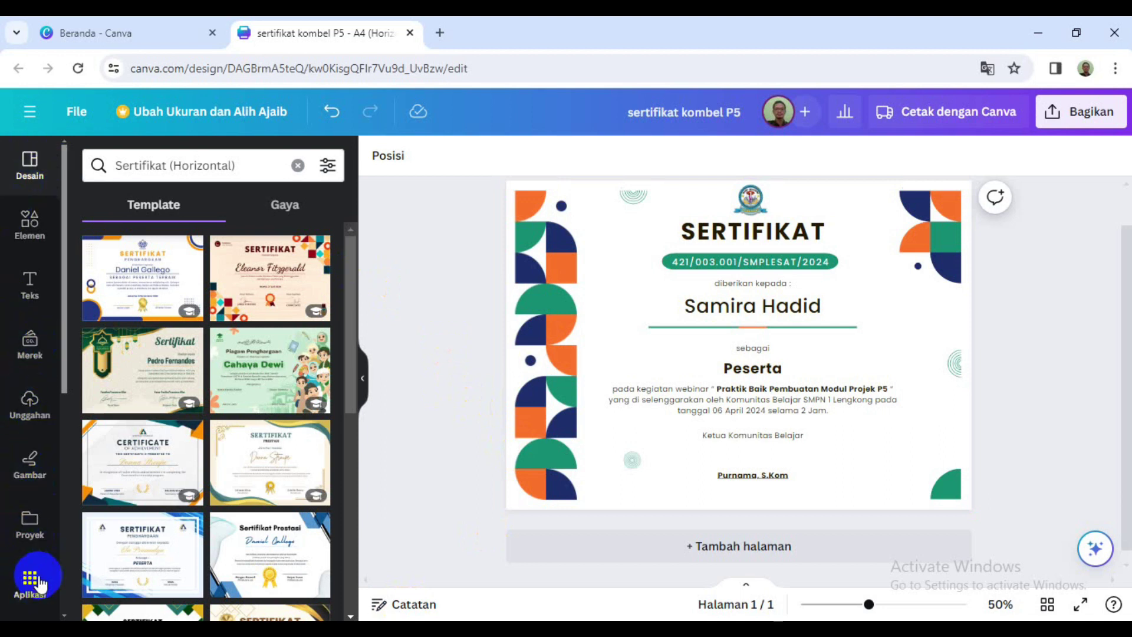
{"action": "left_click", "coordinate": [28, 583]}
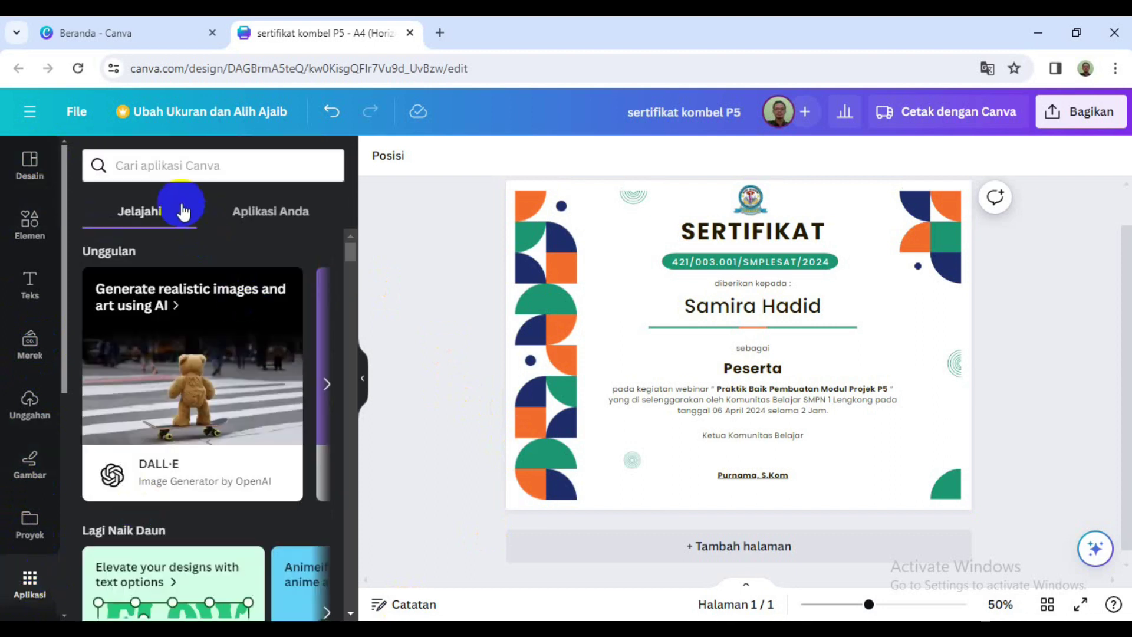
{"action": "left_click", "coordinate": [144, 169]}
{"action": "type", "text": "buat"}
{"action": "key", "text": "Return"}
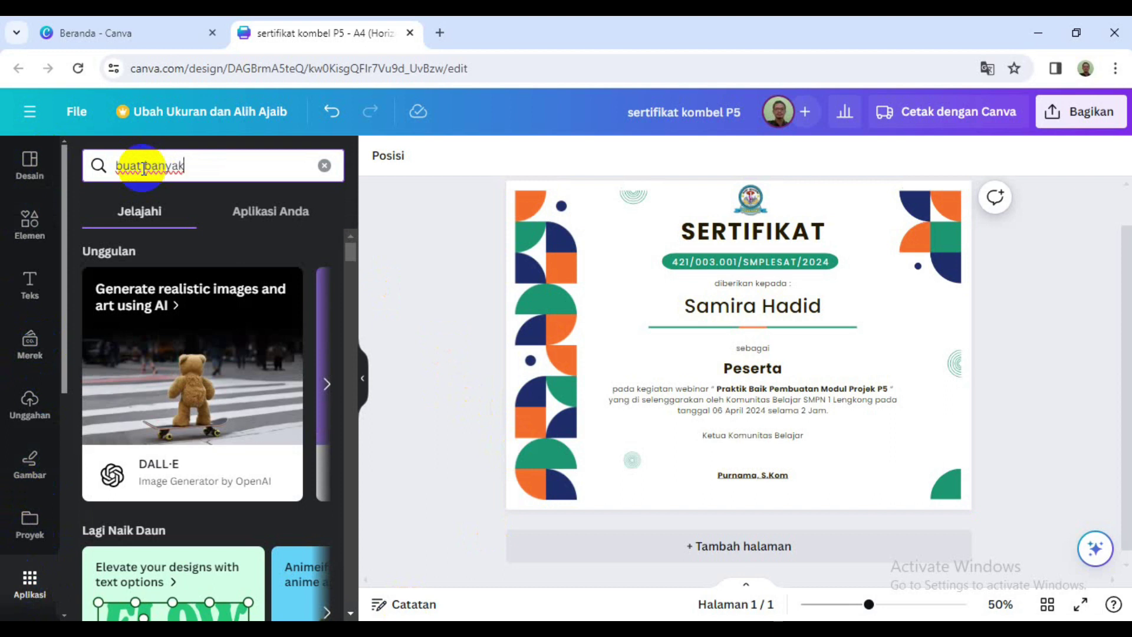
{"action": "key", "text": "Return"}
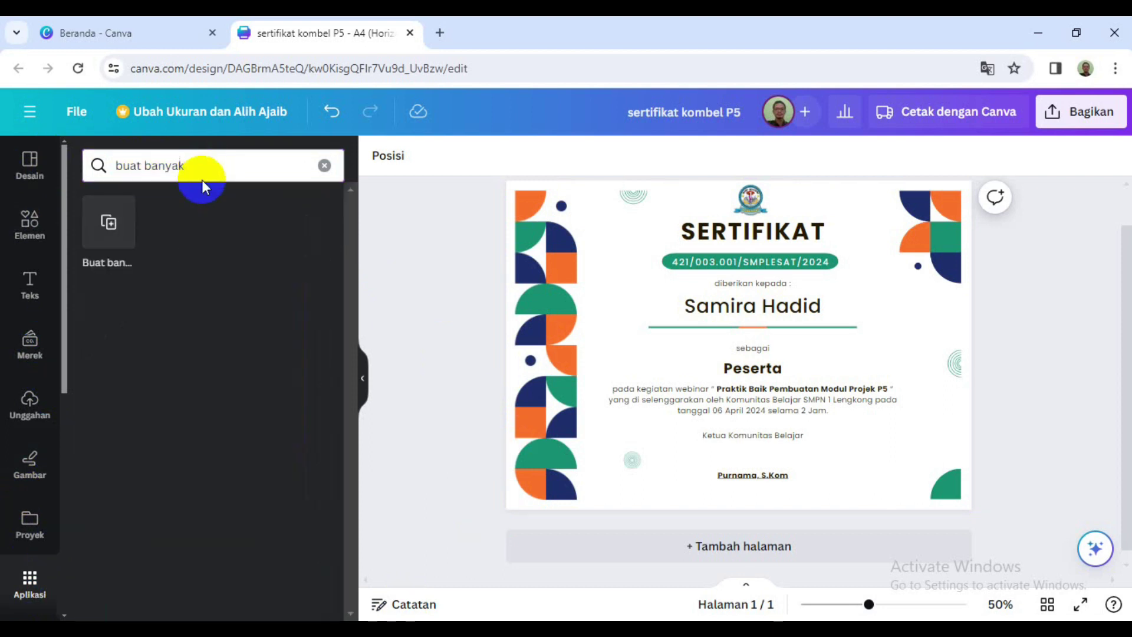
{"action": "left_click", "coordinate": [109, 242]}
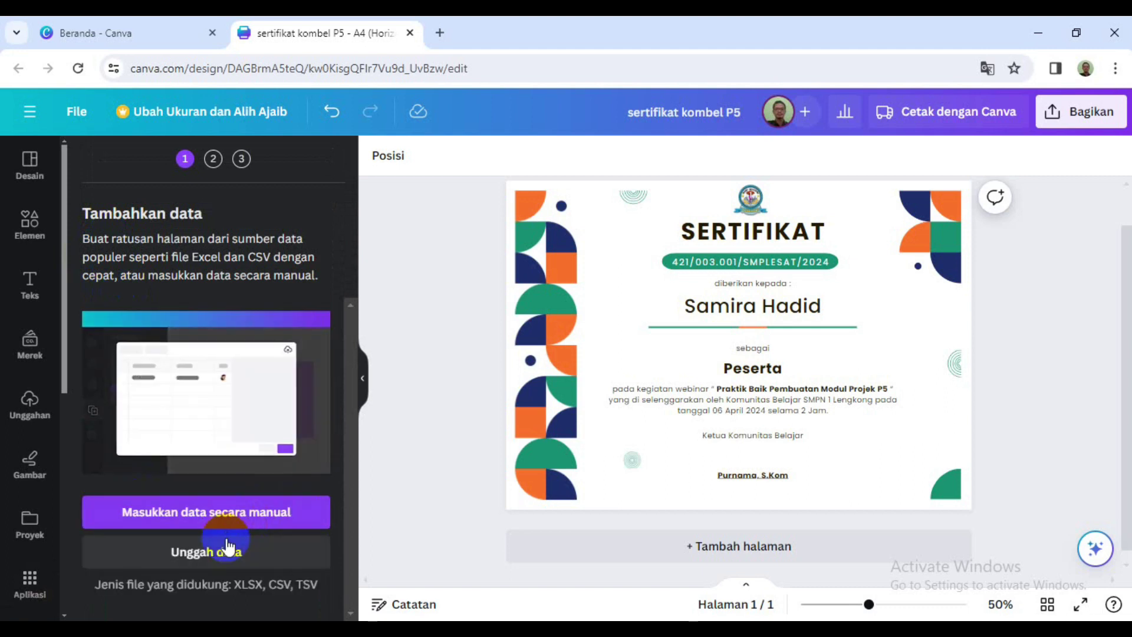
Step: Upload data peserta from D:\buat sertifikat as the bulk-create data source (sheet peserta, A1–C34)
{"action": "left_click", "coordinate": [251, 557]}
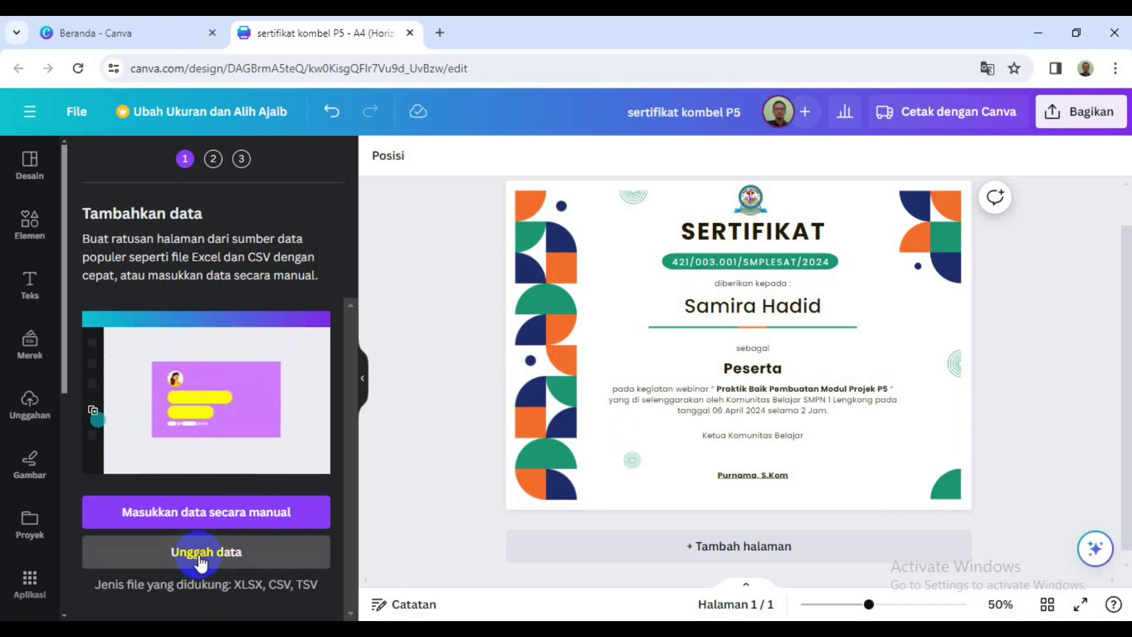
{"action": "left_click", "coordinate": [201, 557]}
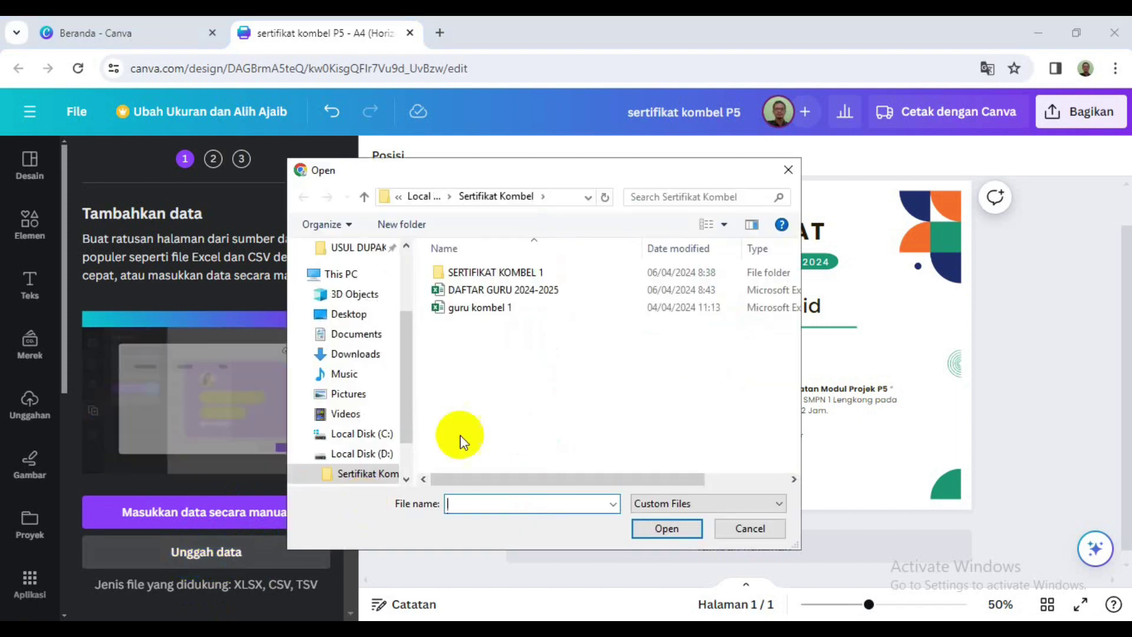
{"action": "left_click", "coordinate": [380, 455]}
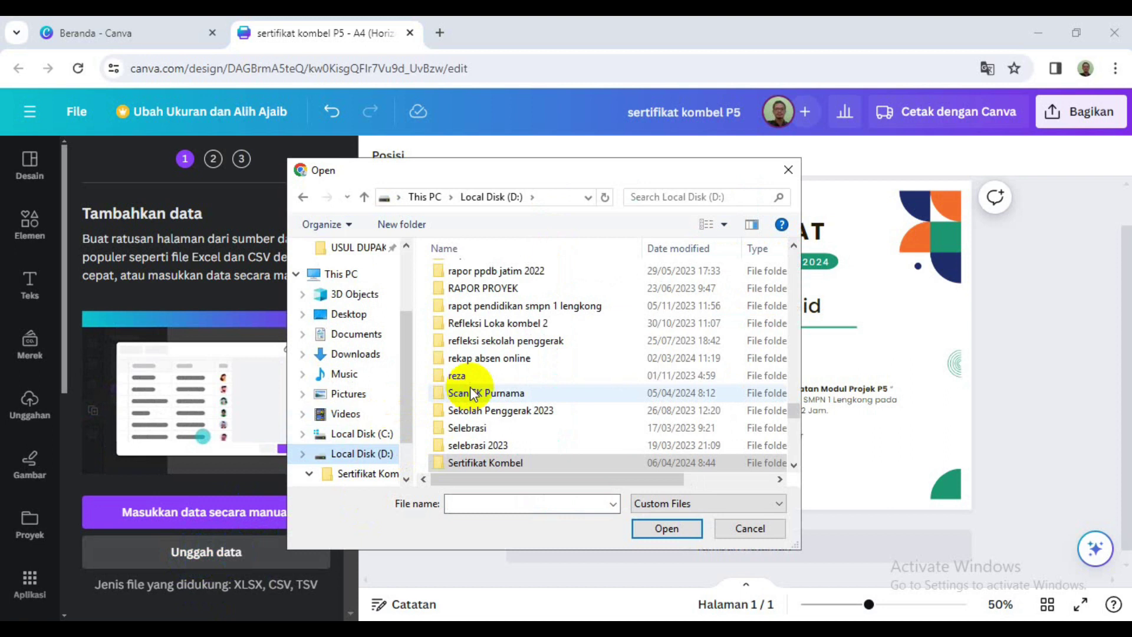
{"action": "left_click", "coordinate": [475, 331]}
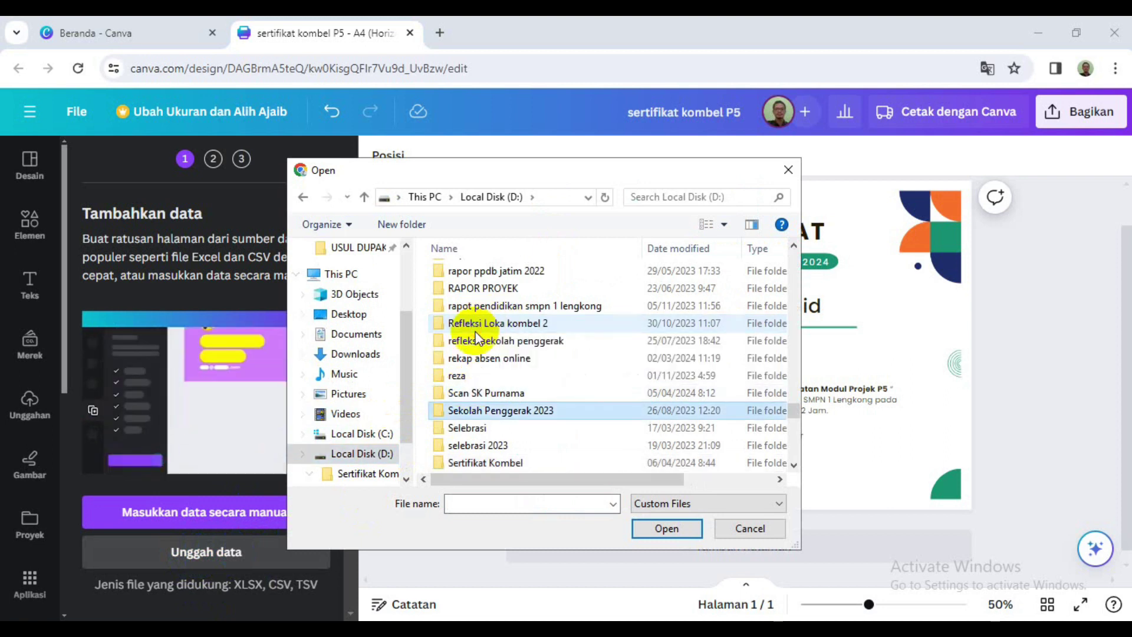
{"action": "scroll", "coordinate": [491, 401], "scroll_direction": "up", "scroll_amount": 10}
{"action": "double_click", "coordinate": [491, 393]}
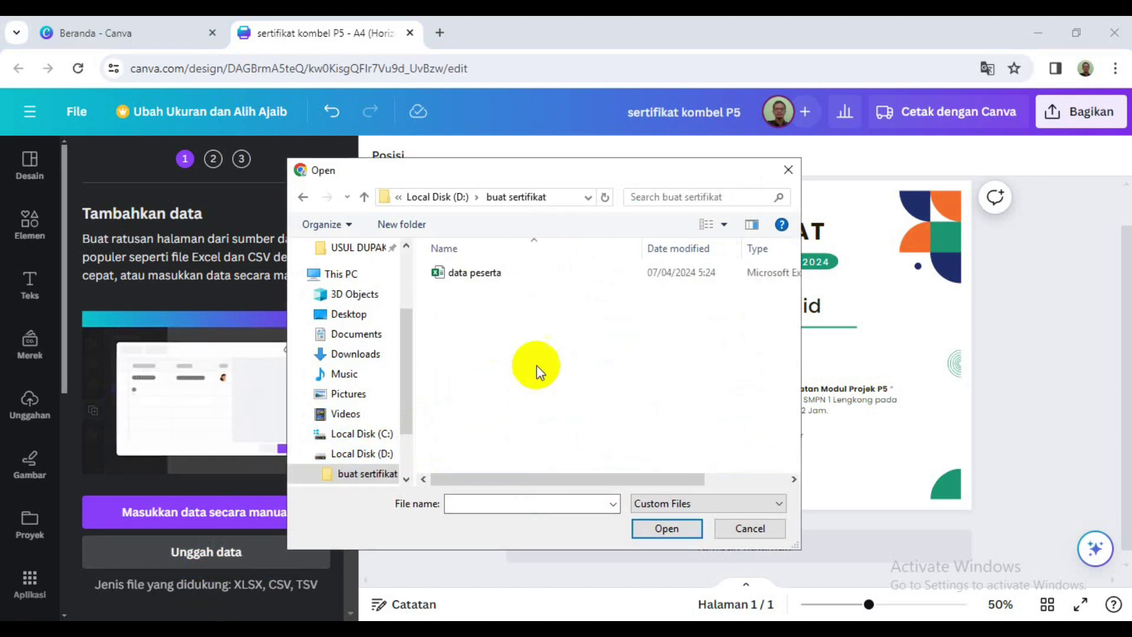
{"action": "left_click", "coordinate": [466, 274]}
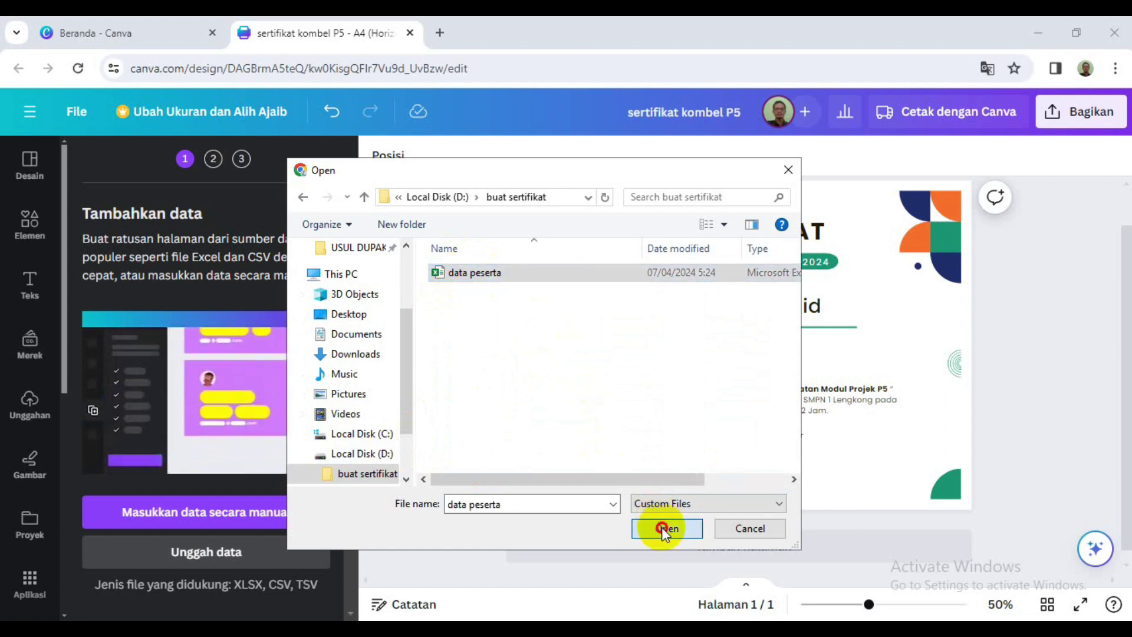
{"action": "left_click", "coordinate": [665, 526]}
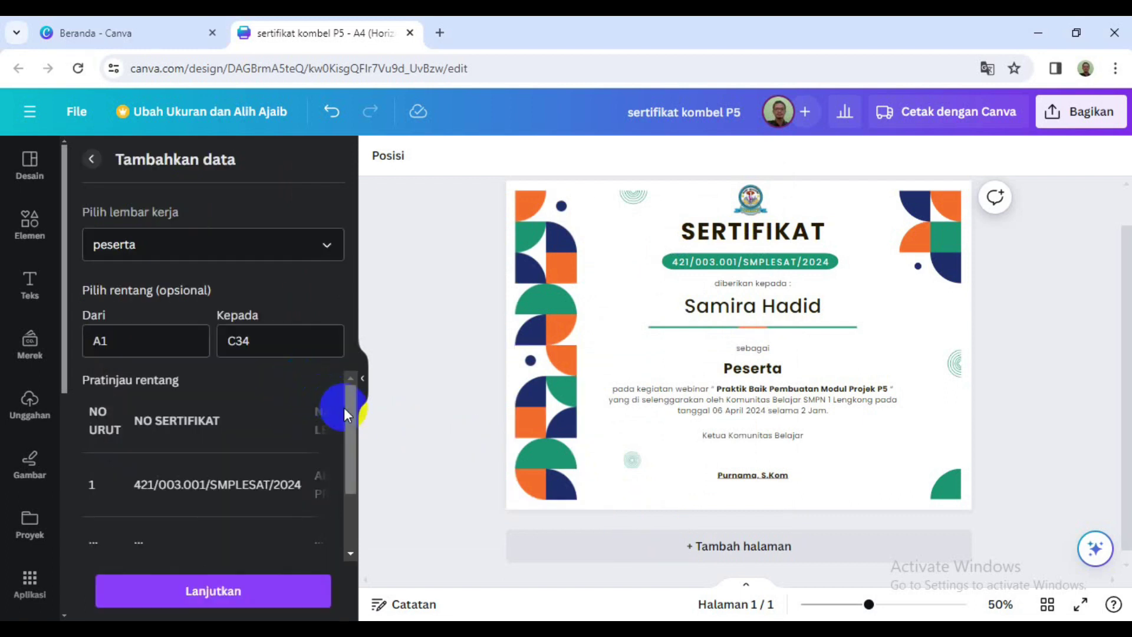
{"action": "left_click_drag", "start_coordinate": [348, 416], "coordinate": [341, 423]}
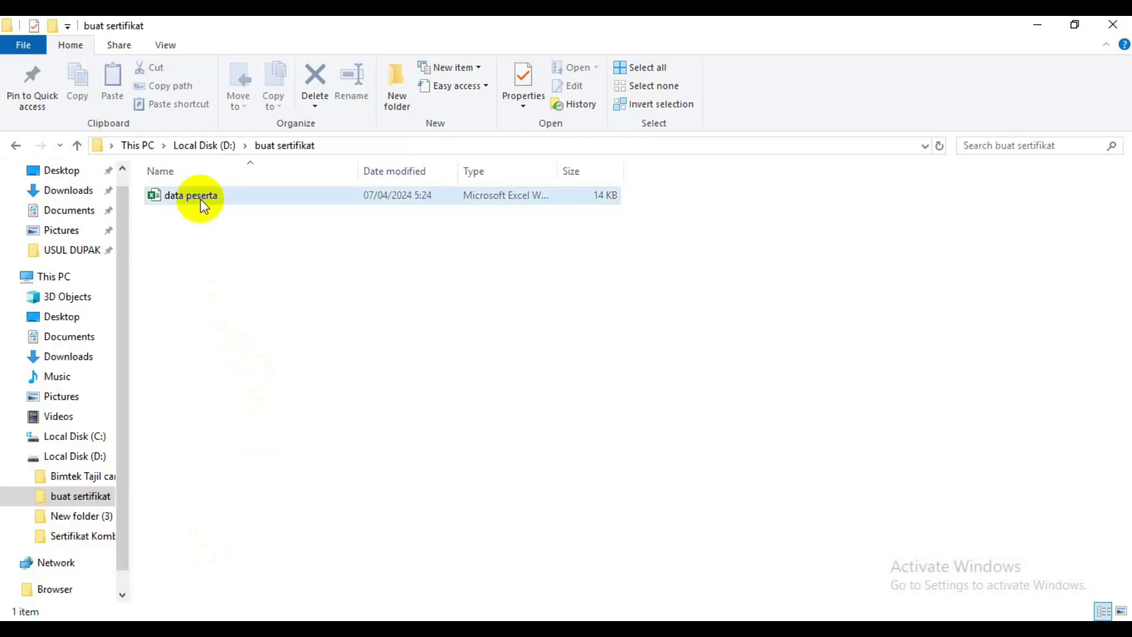
Step: Reopen data peserta in Excel to confirm the names end at C34, then return to Chrome
{"action": "double_click", "coordinate": [203, 193]}
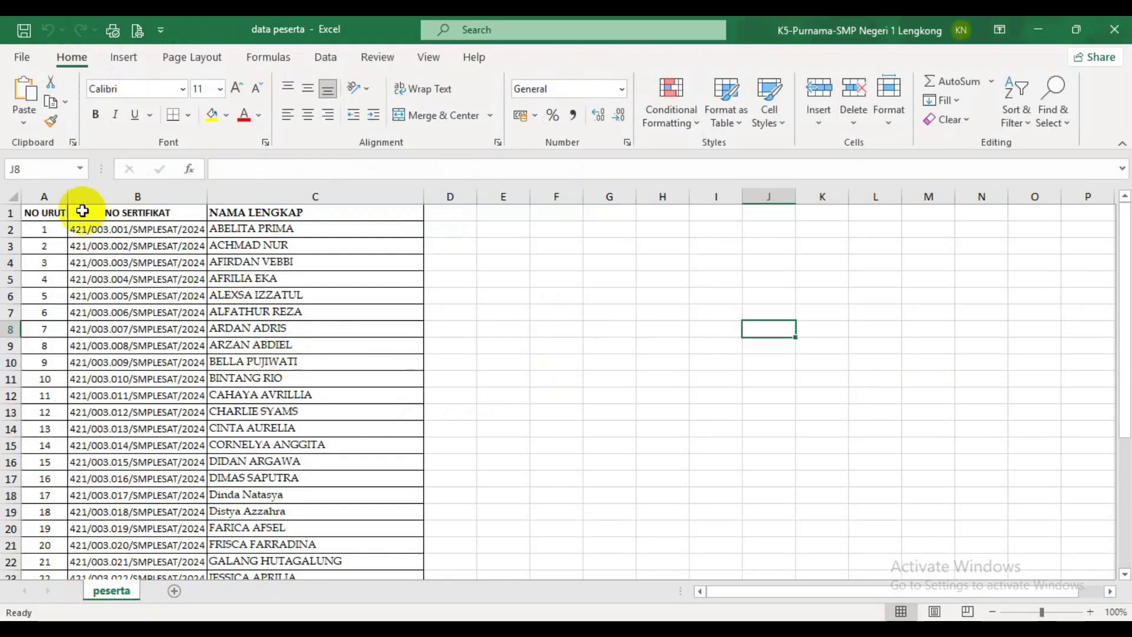
{"action": "left_click", "coordinate": [48, 211]}
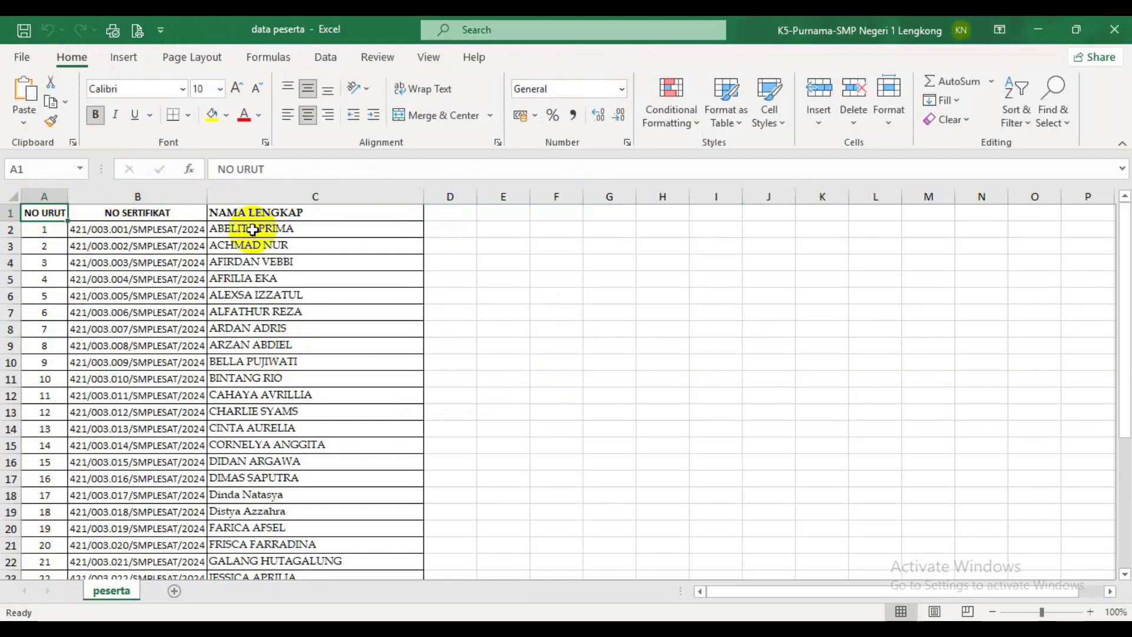
{"action": "left_click", "coordinate": [312, 196]}
{"action": "scroll", "coordinate": [327, 437], "scroll_direction": "down", "scroll_amount": 3}
{"action": "scroll", "coordinate": [327, 437], "scroll_direction": "down", "scroll_amount": 2}
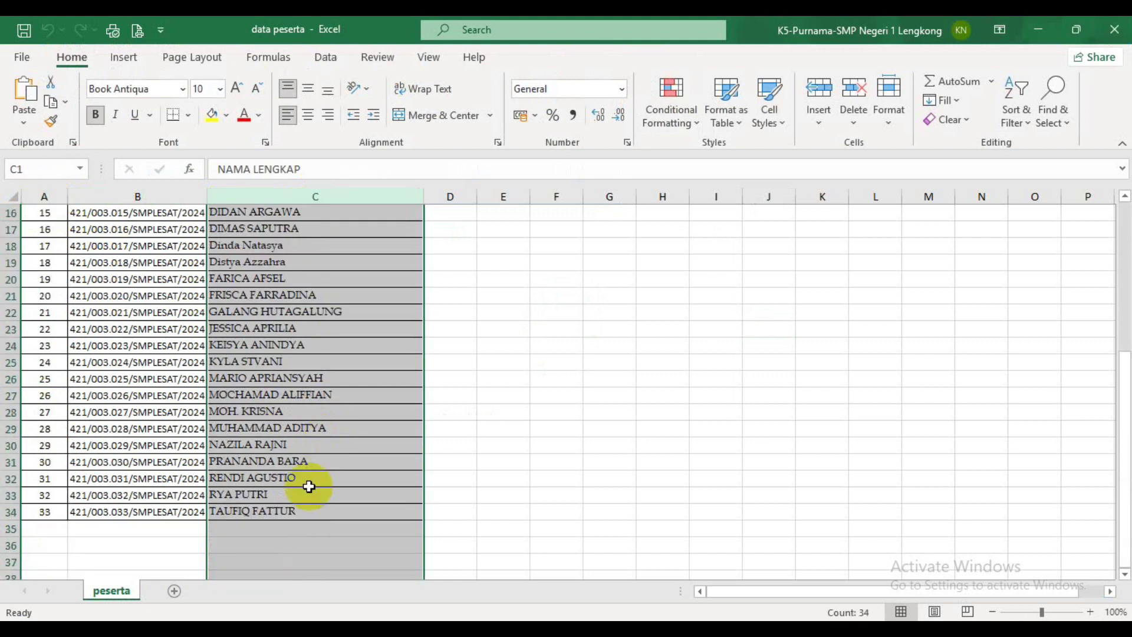
{"action": "left_click", "coordinate": [291, 511]}
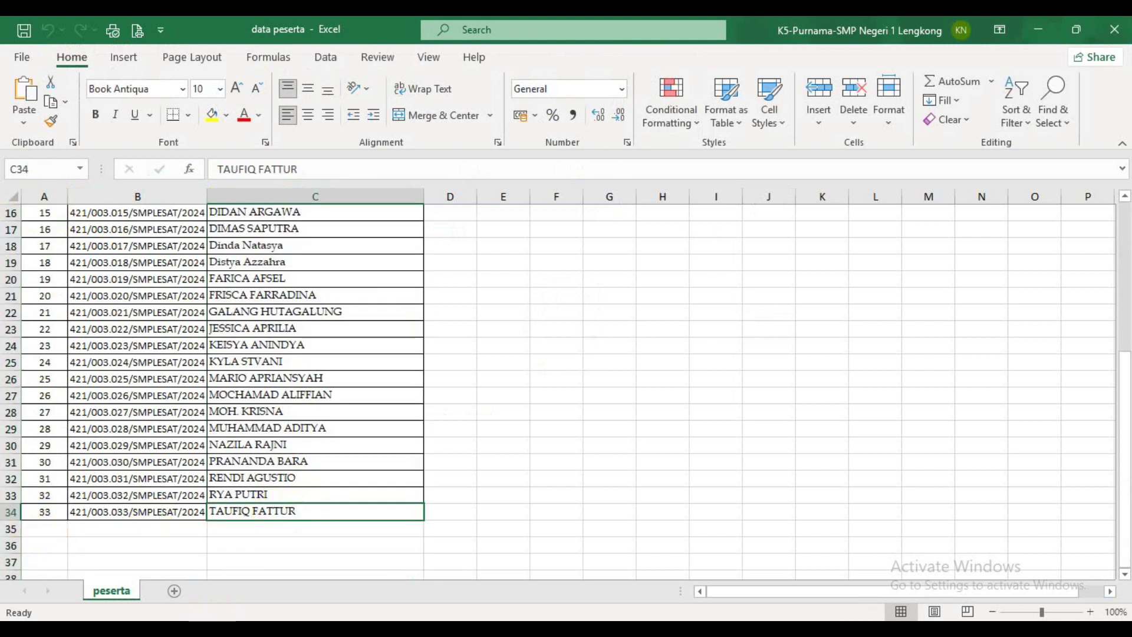
{"action": "key", "text": "alt+Tab"}
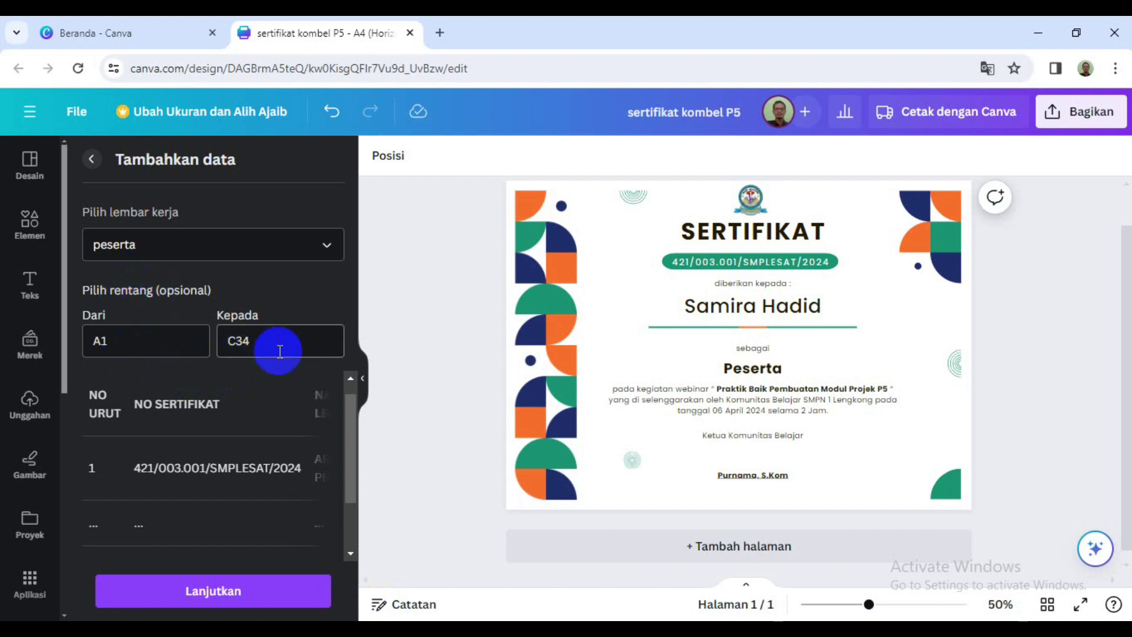
{"action": "mouse_move", "coordinate": [354, 419]}
{"action": "left_mouse_down"}
{"action": "mouse_move", "coordinate": [353, 401]}
{"action": "mouse_move", "coordinate": [343, 429]}
{"action": "left_mouse_up"}
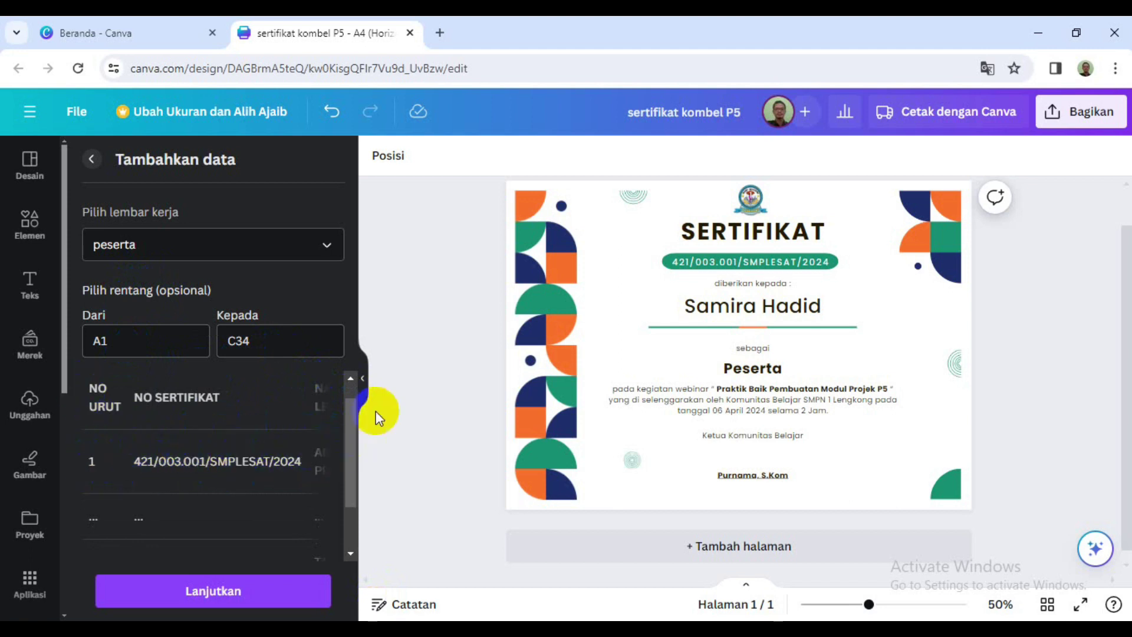
{"action": "left_click_drag", "start_coordinate": [345, 437], "coordinate": [345, 493]}
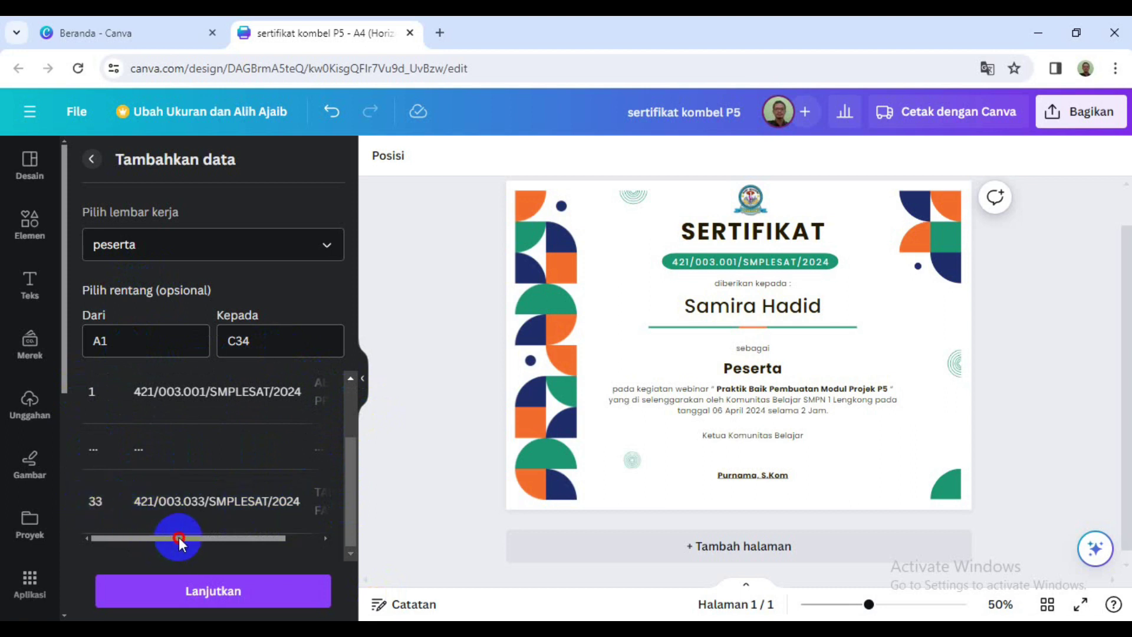
{"action": "left_click_drag", "start_coordinate": [179, 537], "coordinate": [283, 541]}
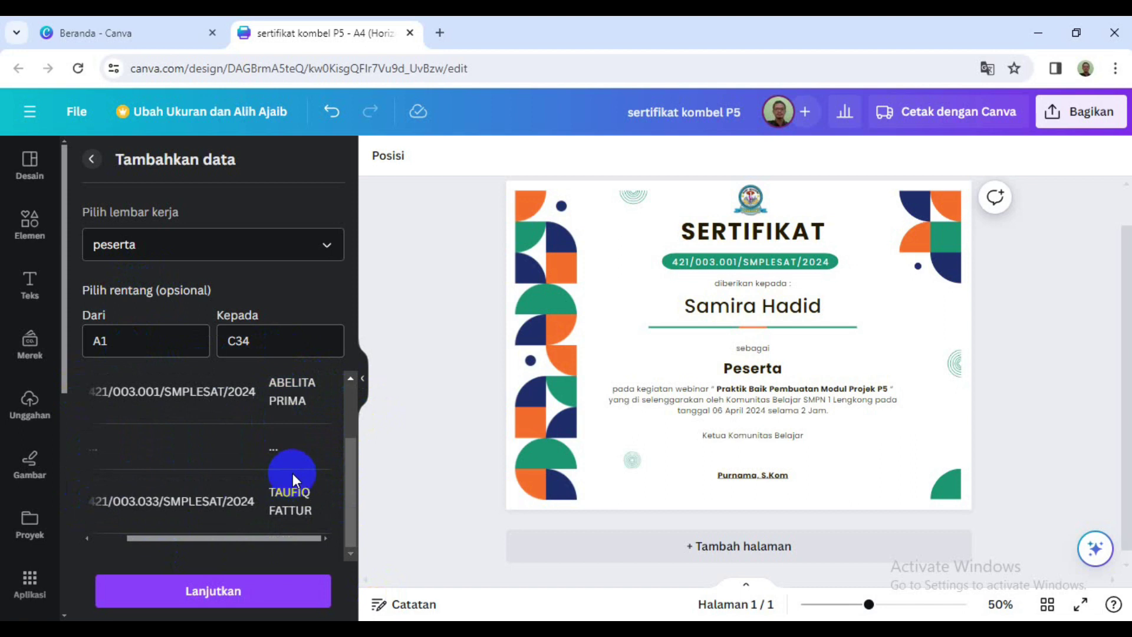
Step: Continue past the data step and connect the certificate number text to the NO SERTIFIKAT field
{"action": "left_click", "coordinate": [211, 590]}
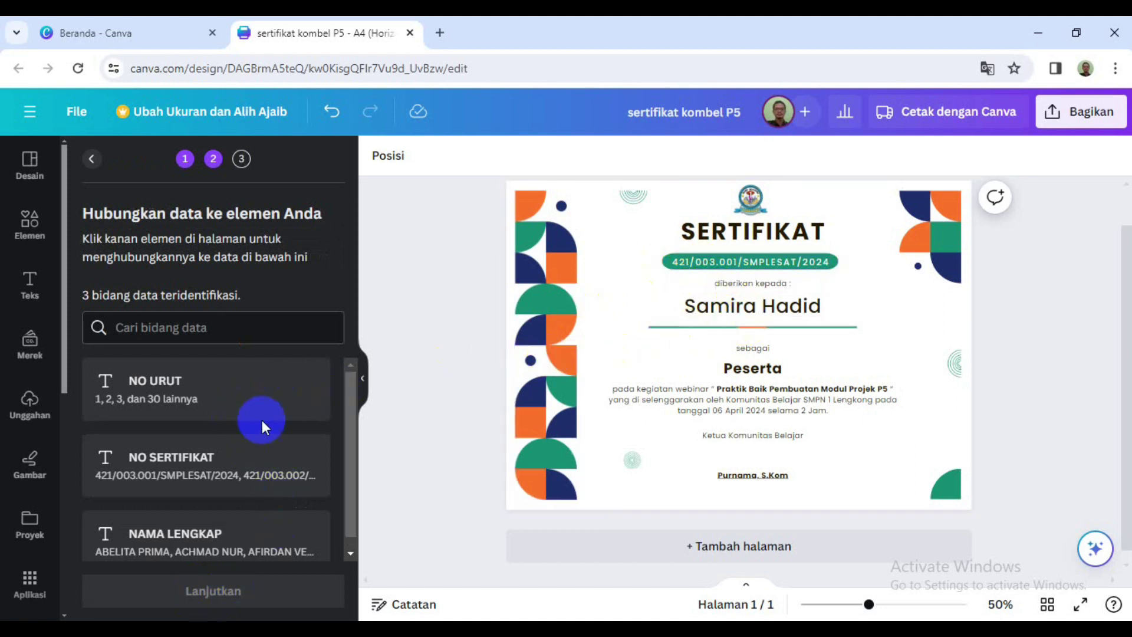
{"action": "left_click", "coordinate": [730, 262]}
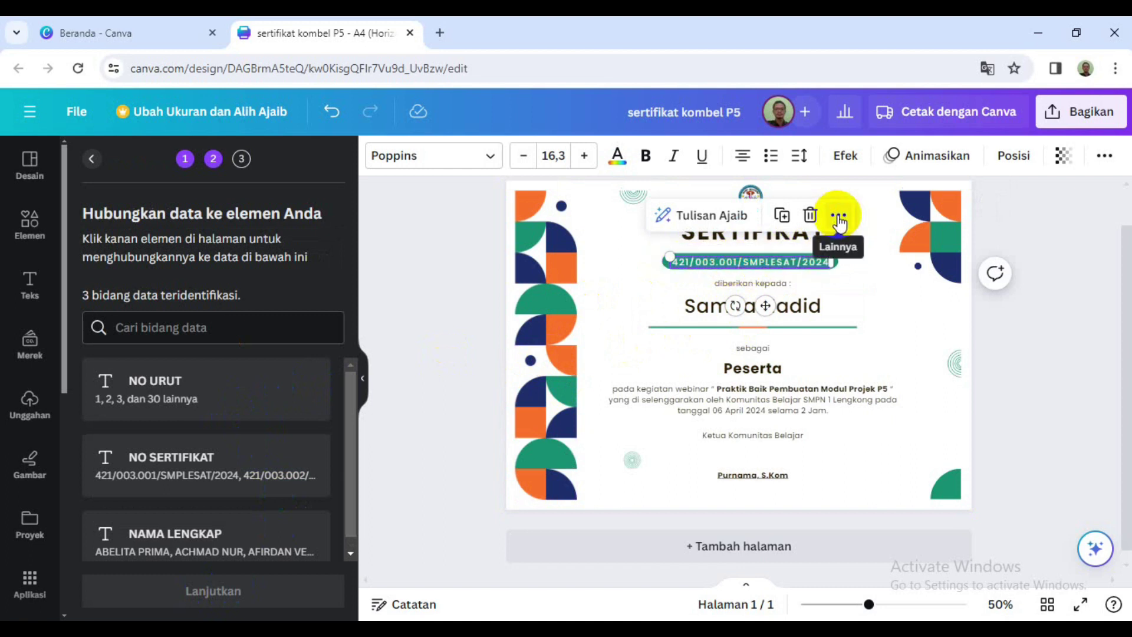
{"action": "left_click", "coordinate": [838, 218]}
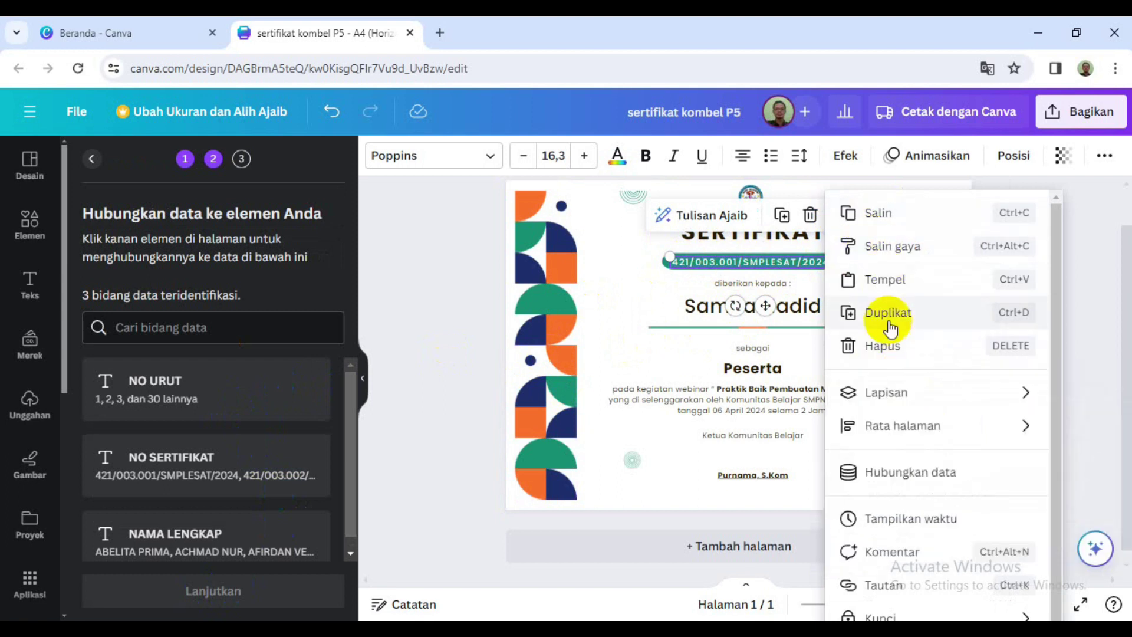
{"action": "left_click", "coordinate": [901, 481]}
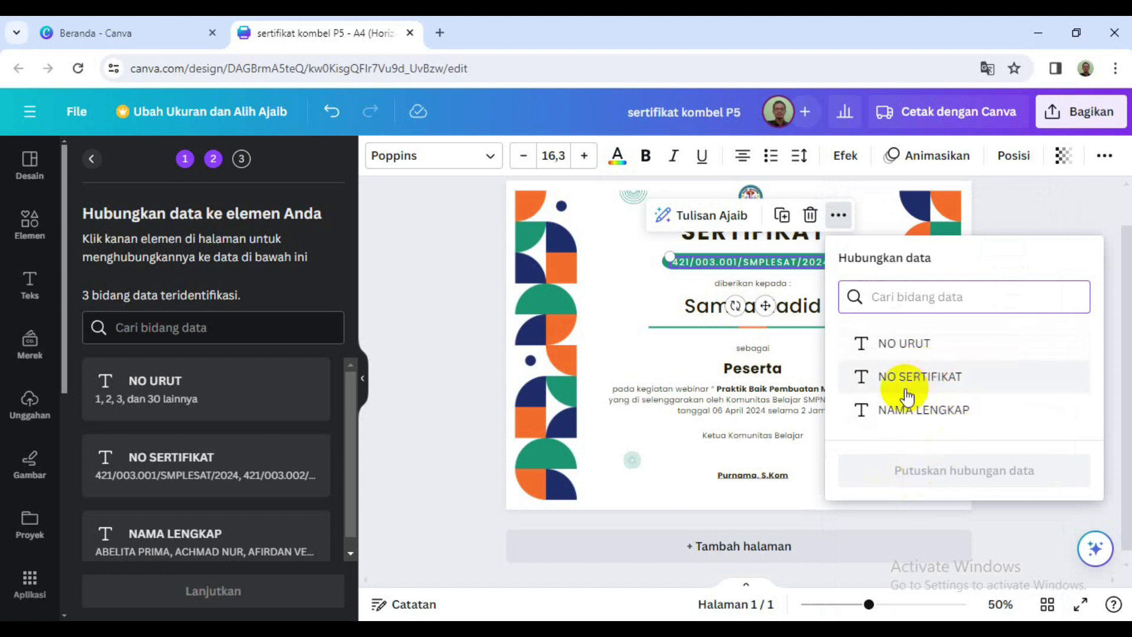
{"action": "left_click", "coordinate": [902, 382]}
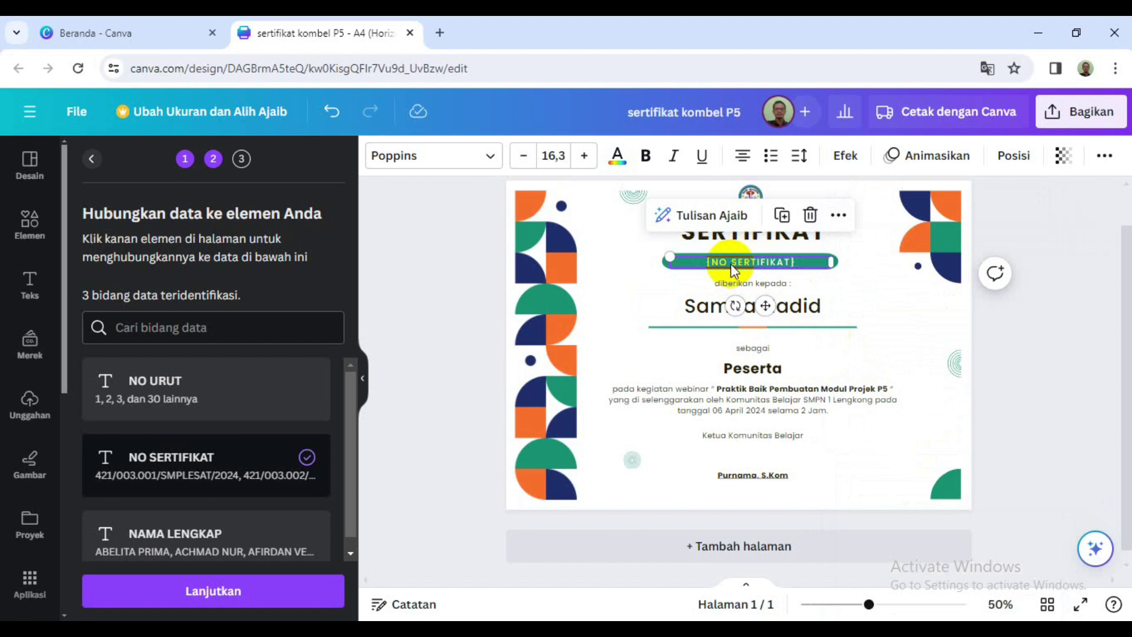
{"action": "left_click", "coordinate": [803, 306]}
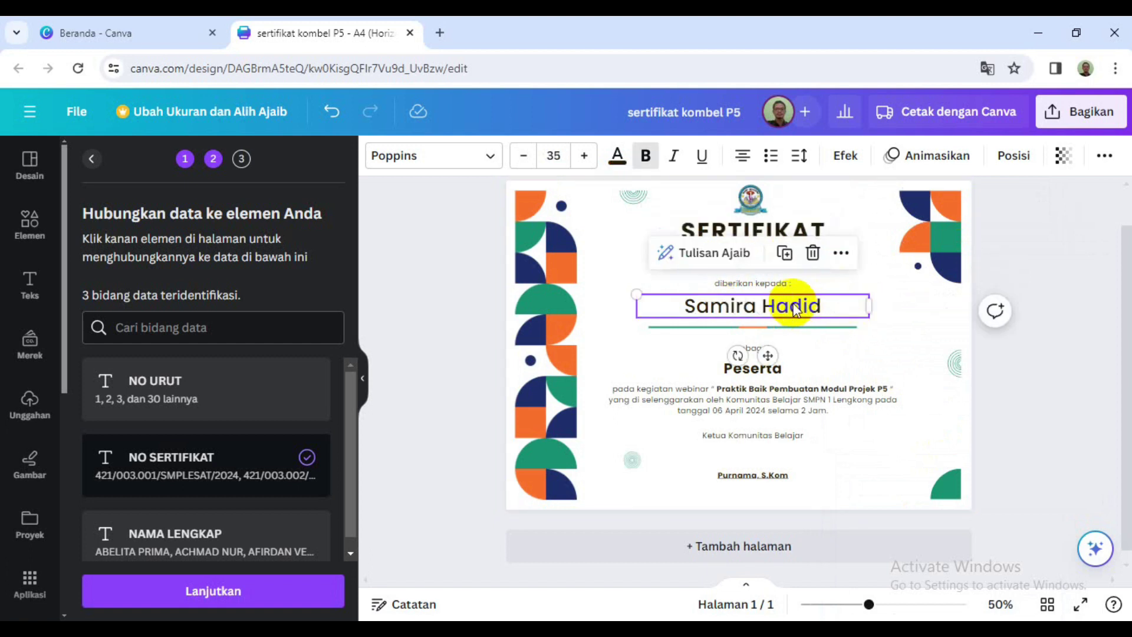
Step: Connect the recipient name text to the NAMA LENGKAP field via Hubungkan data, then deselect it
{"action": "left_click", "coordinate": [842, 255]}
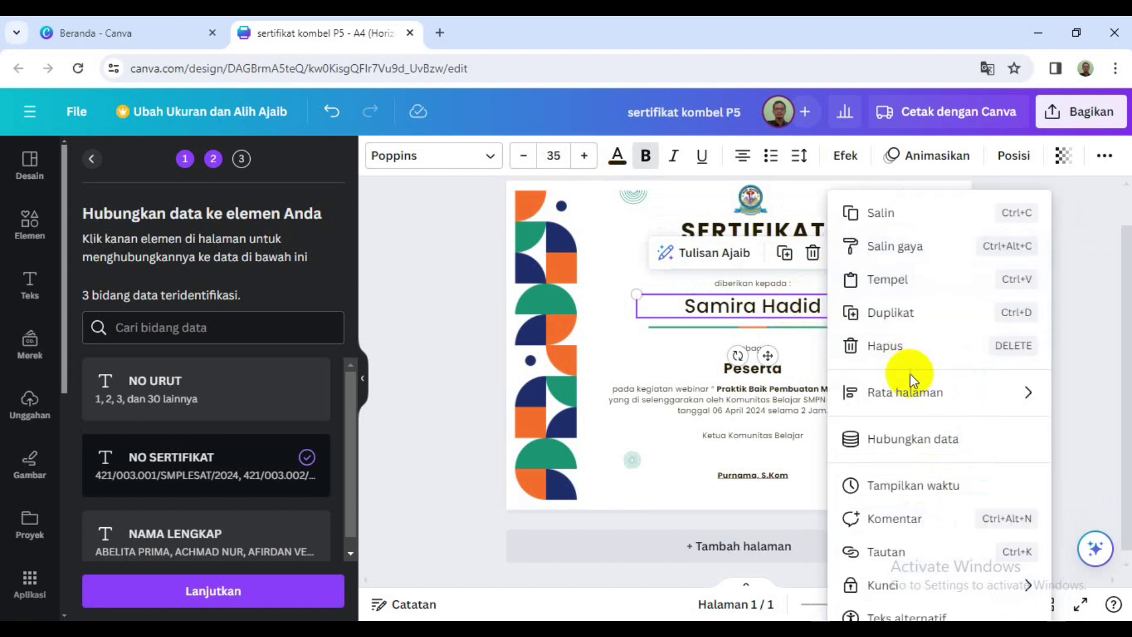
{"action": "left_click", "coordinate": [887, 439]}
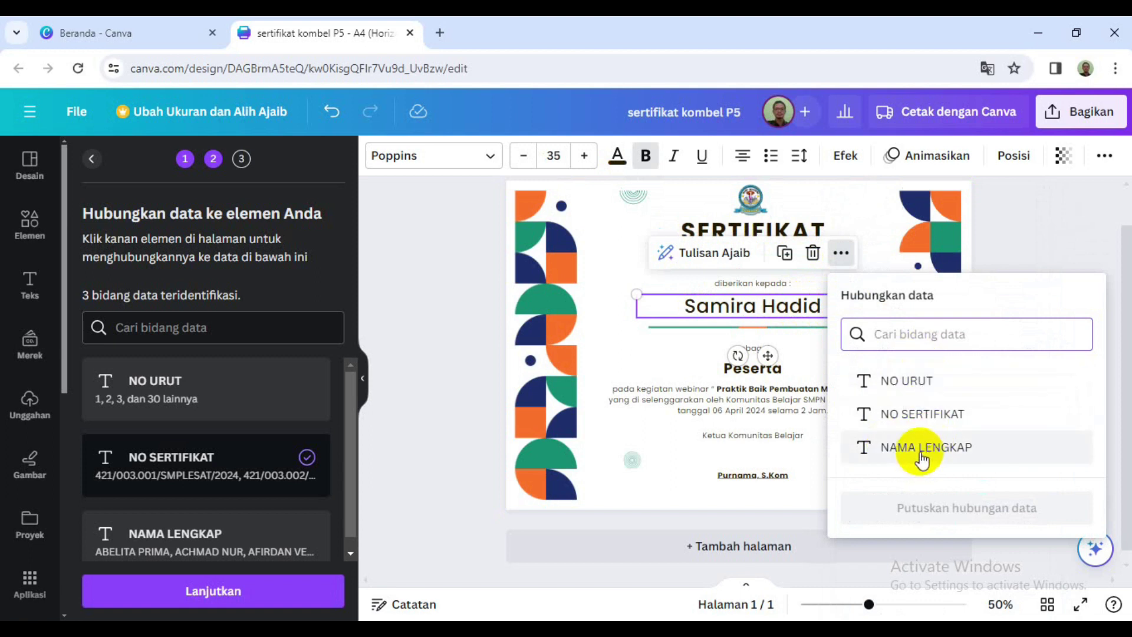
{"action": "left_click", "coordinate": [918, 451]}
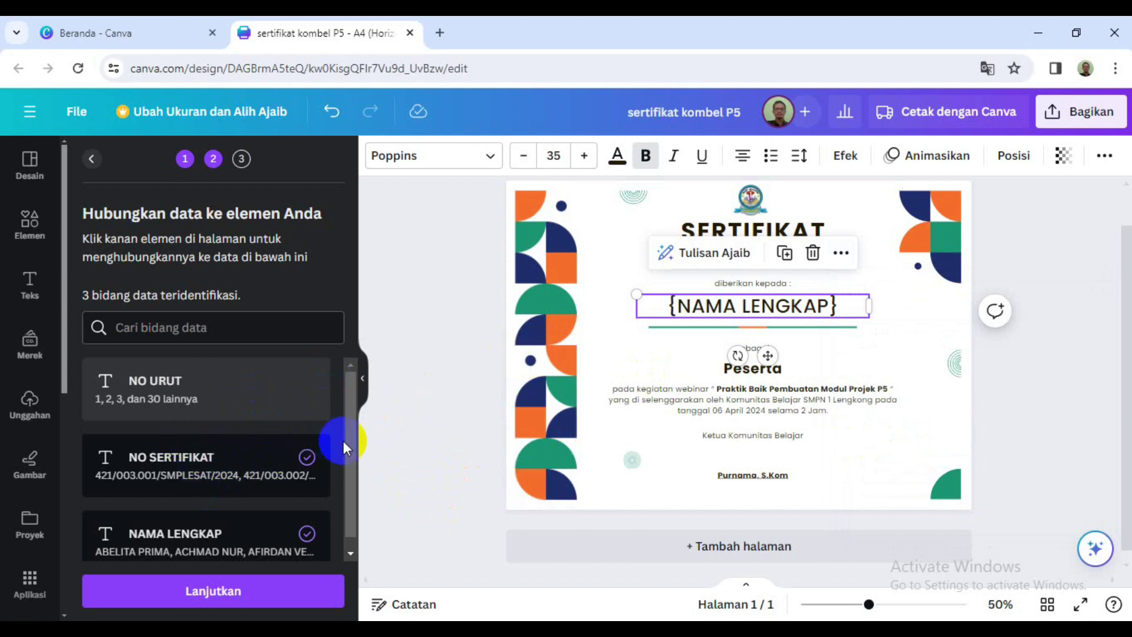
{"action": "scroll", "coordinate": [348, 437], "scroll_direction": "down", "scroll_amount": 1}
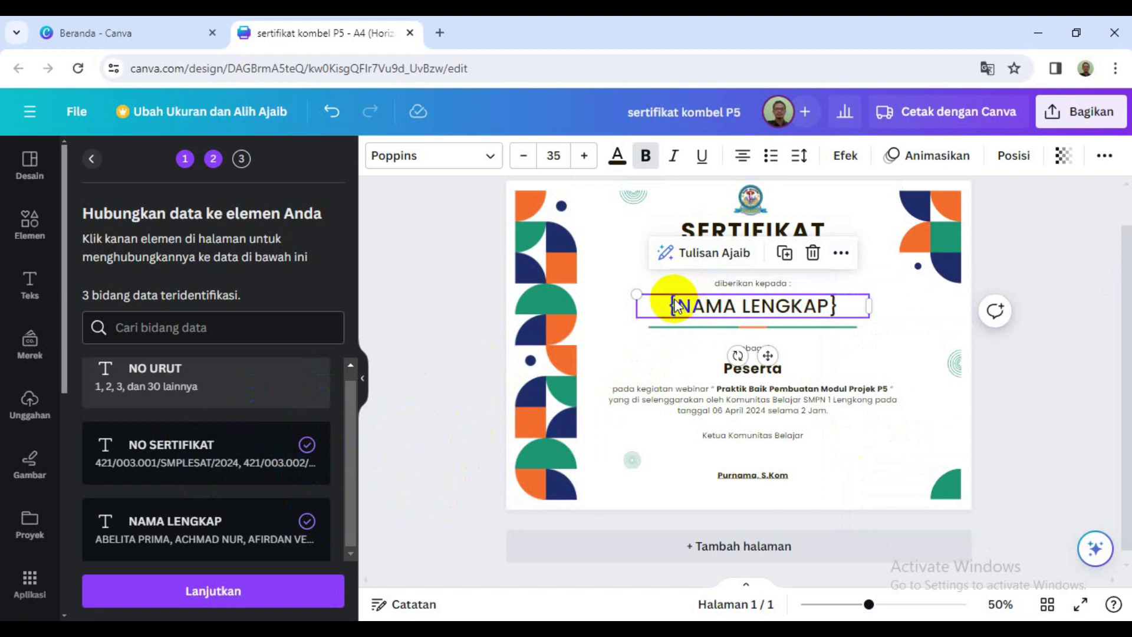
{"action": "left_click", "coordinate": [1026, 361]}
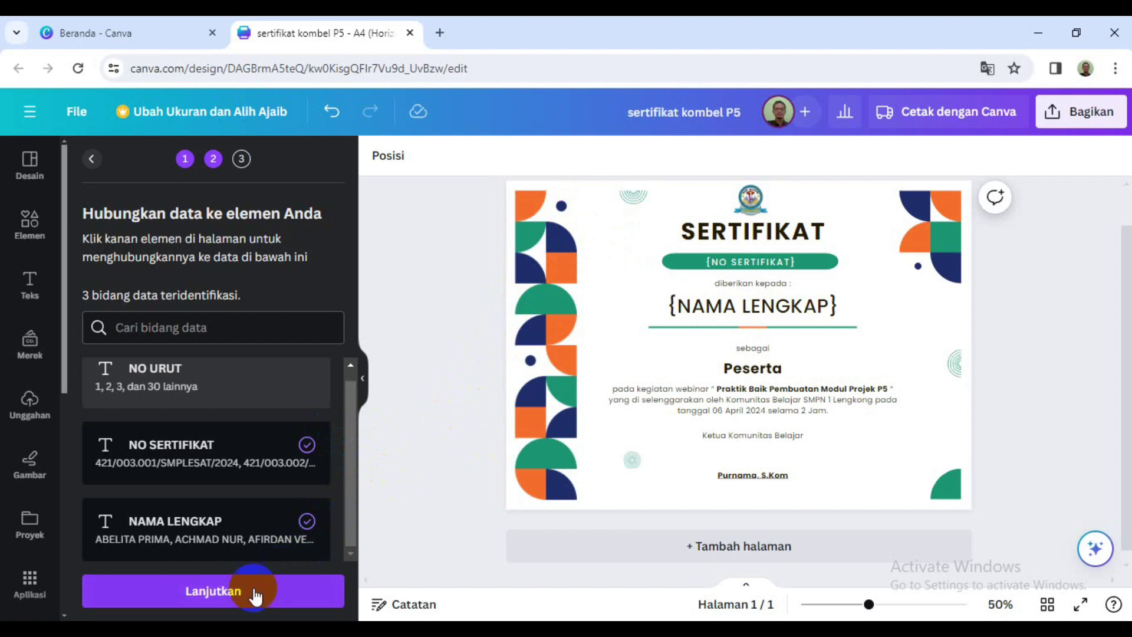
Step: Apply all 33 checked participant rows to the certificate and generate 33 designs
{"action": "left_click", "coordinate": [206, 601]}
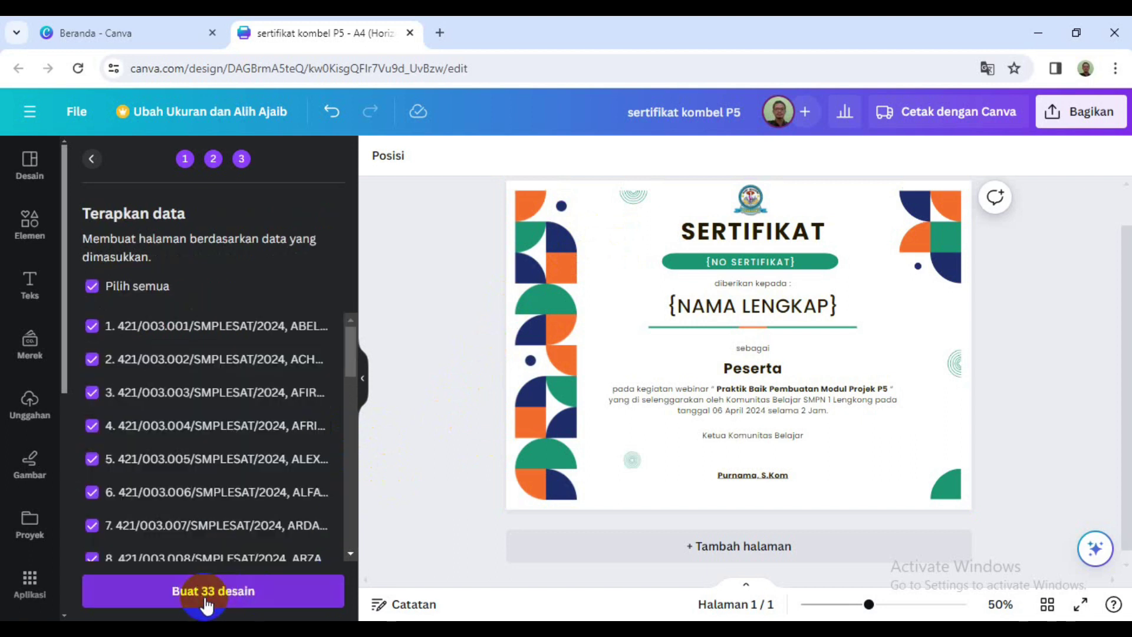
{"action": "scroll", "coordinate": [262, 404], "scroll_direction": "down", "scroll_amount": 3}
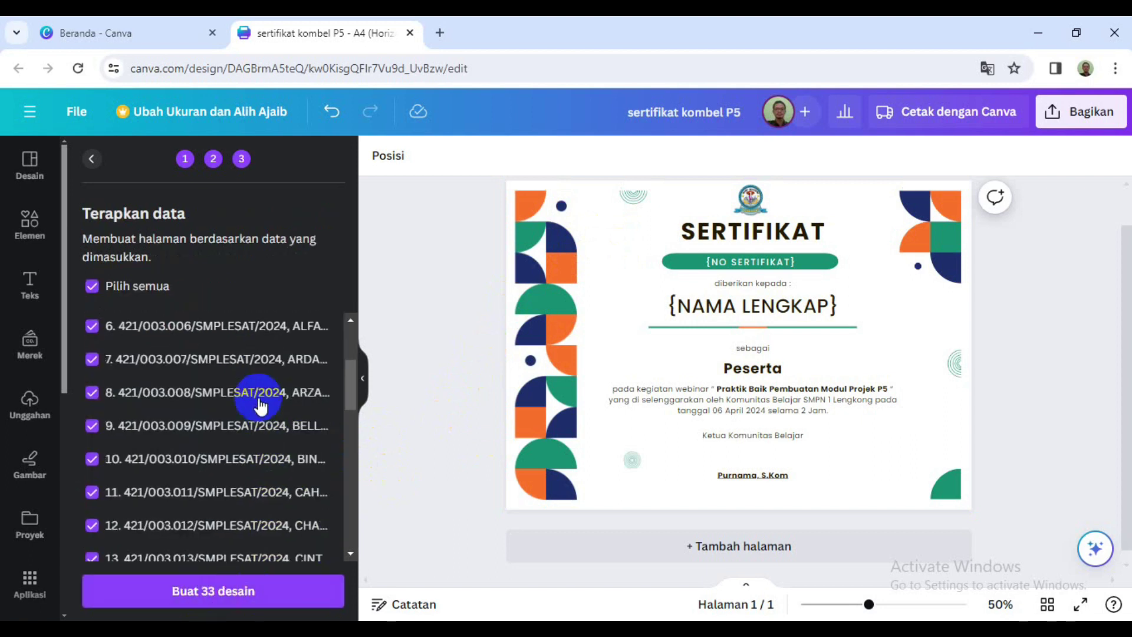
{"action": "scroll", "coordinate": [260, 401], "scroll_direction": "down", "scroll_amount": 3}
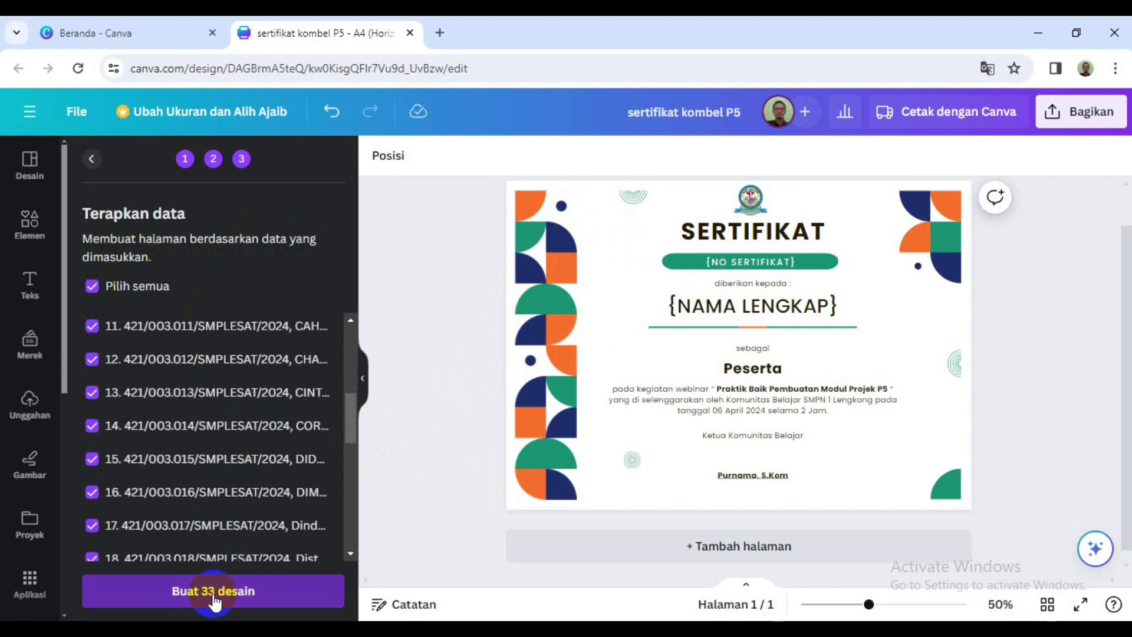
{"action": "left_click", "coordinate": [215, 601]}
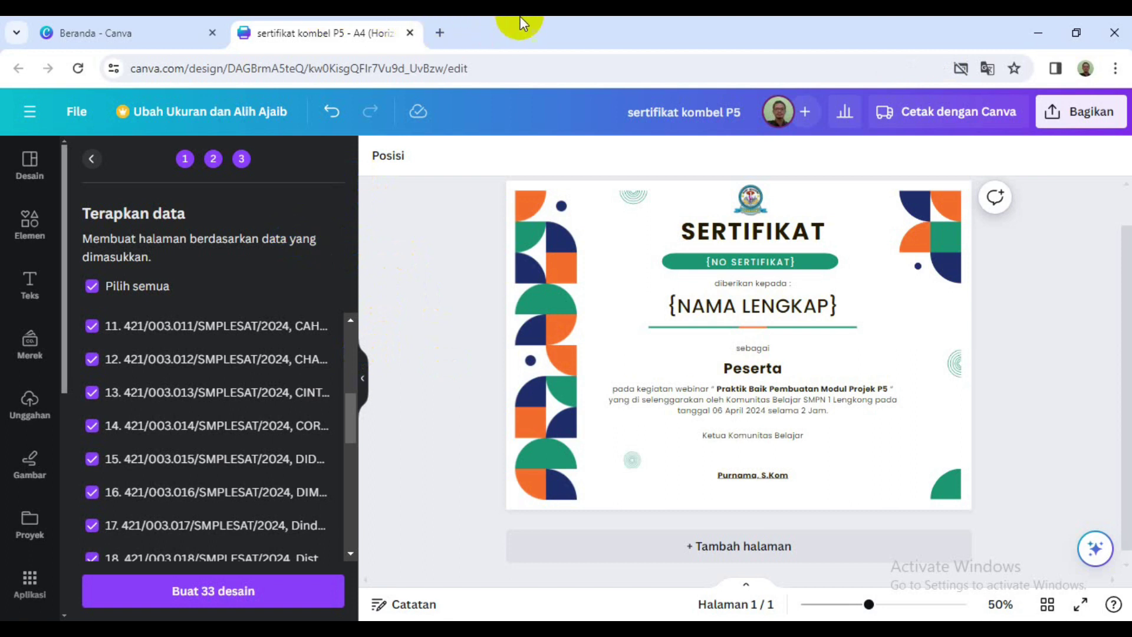
Step: Open the '(Buat Banyak 1) sertifikat kombel P5' design from Canva home and switch to its tab
{"action": "left_click", "coordinate": [133, 25]}
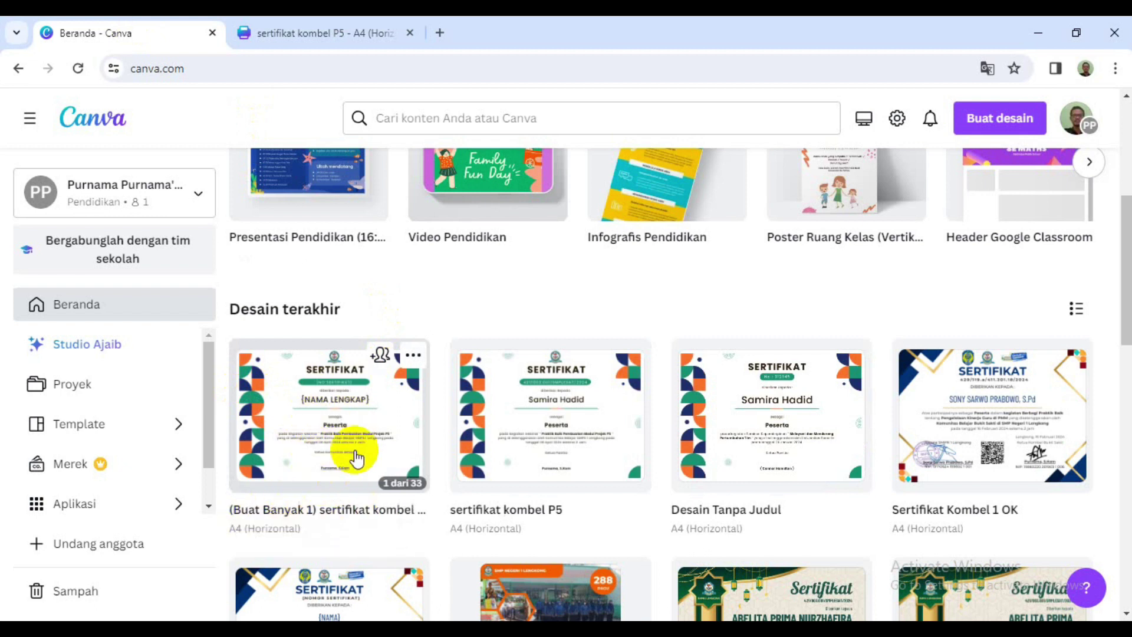
{"action": "left_click", "coordinate": [328, 424]}
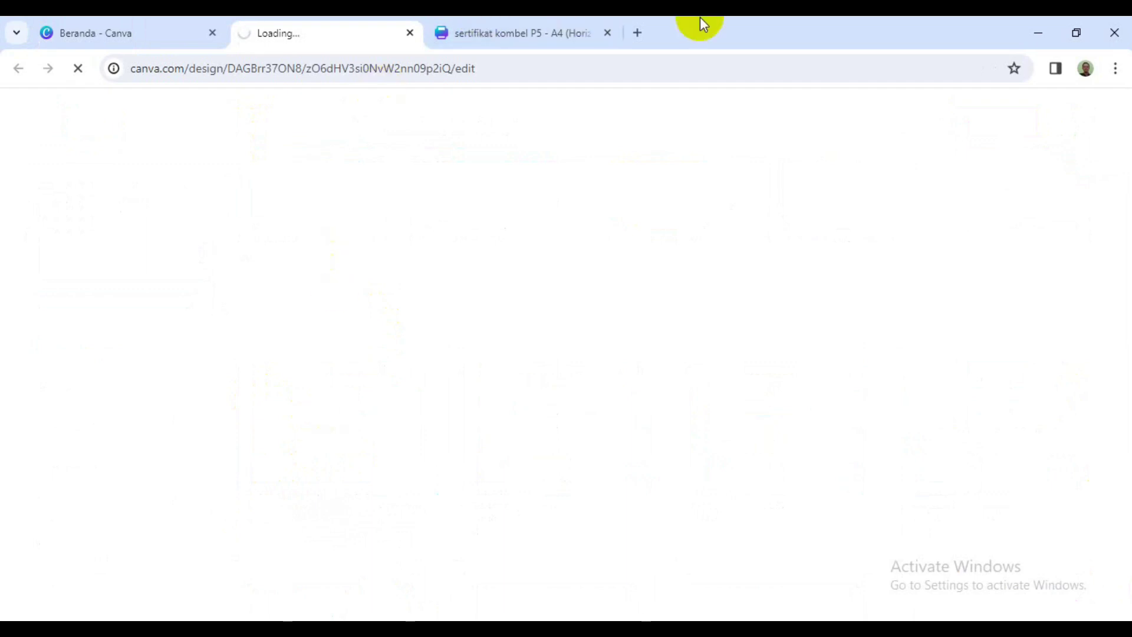
{"action": "left_click", "coordinate": [158, 29]}
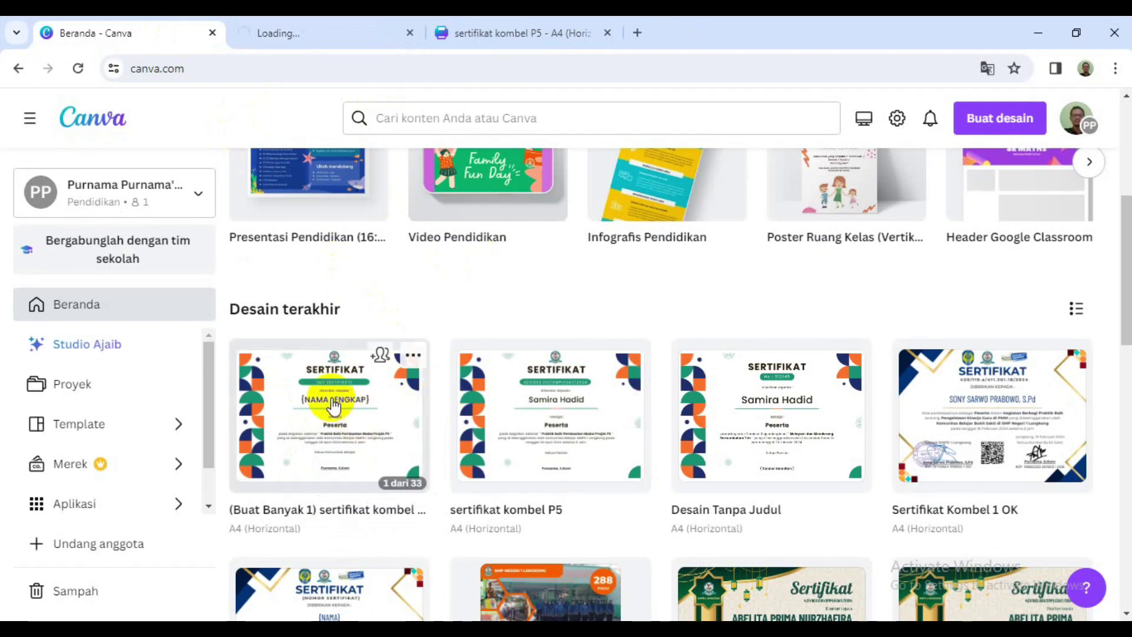
{"action": "left_click", "coordinate": [329, 26]}
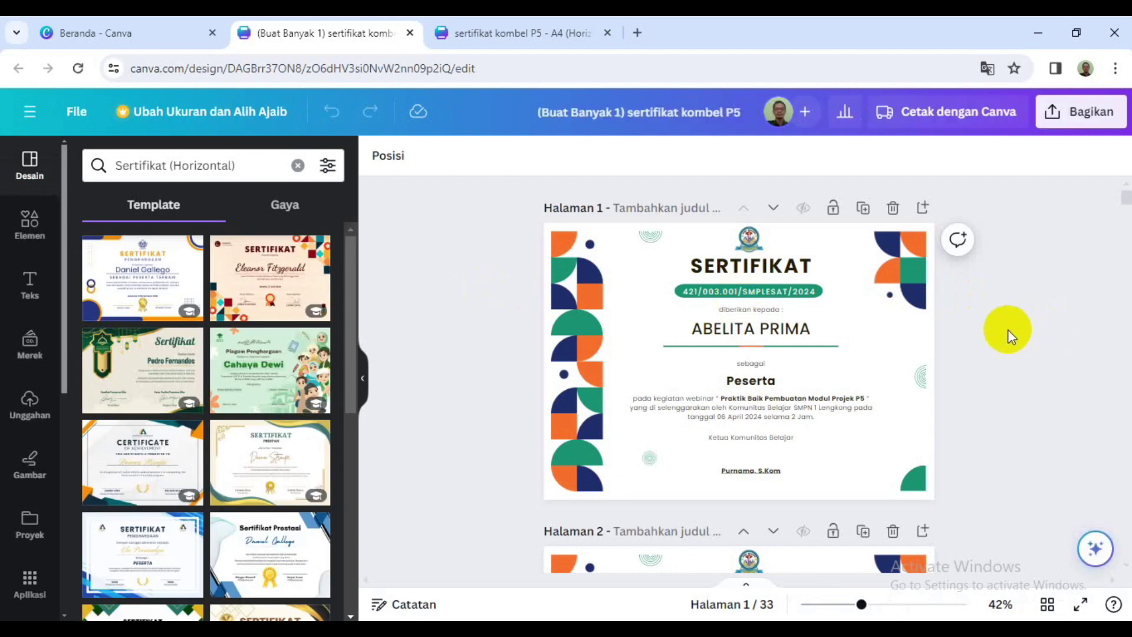
{"action": "scroll", "coordinate": [1007, 329], "scroll_direction": "down", "scroll_amount": 2}
{"action": "scroll", "coordinate": [1007, 329], "scroll_direction": "down", "scroll_amount": 3}
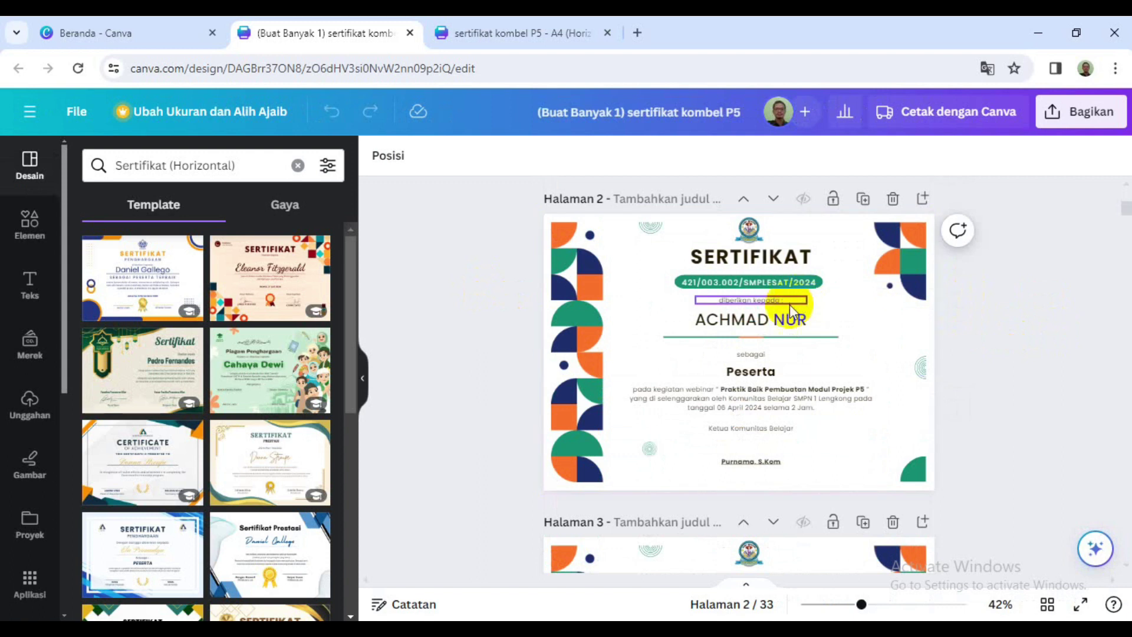
{"action": "scroll", "coordinate": [789, 311], "scroll_direction": "down", "scroll_amount": 5}
{"action": "scroll", "coordinate": [675, 391], "scroll_direction": "down", "scroll_amount": 2}
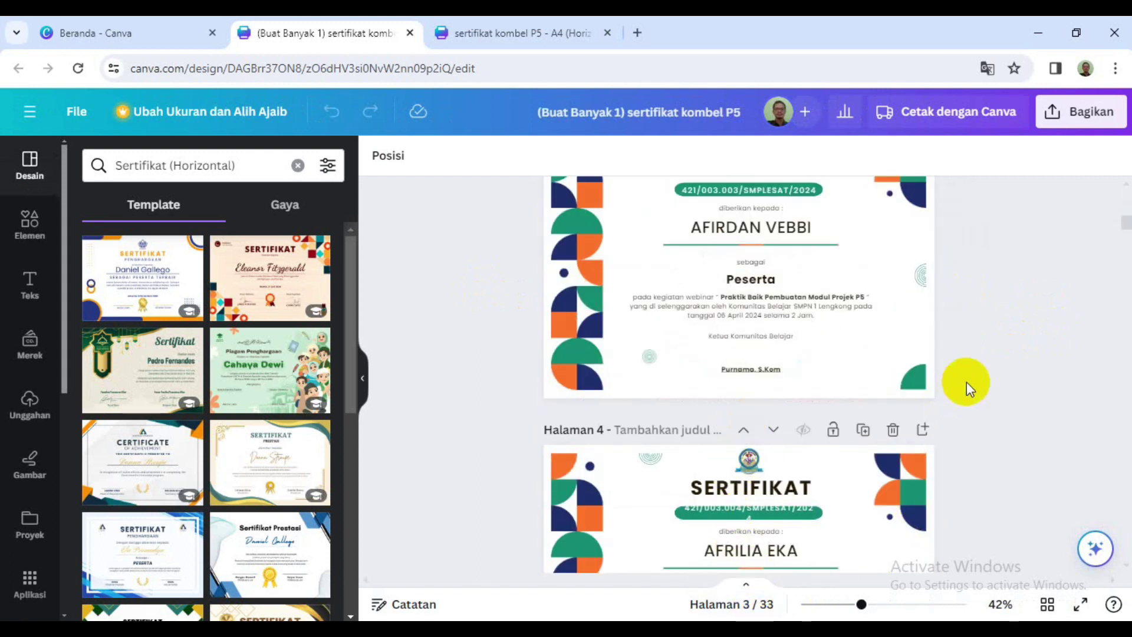
{"action": "scroll", "coordinate": [966, 381], "scroll_direction": "down", "scroll_amount": 3}
{"action": "scroll", "coordinate": [967, 381], "scroll_direction": "down", "scroll_amount": 5}
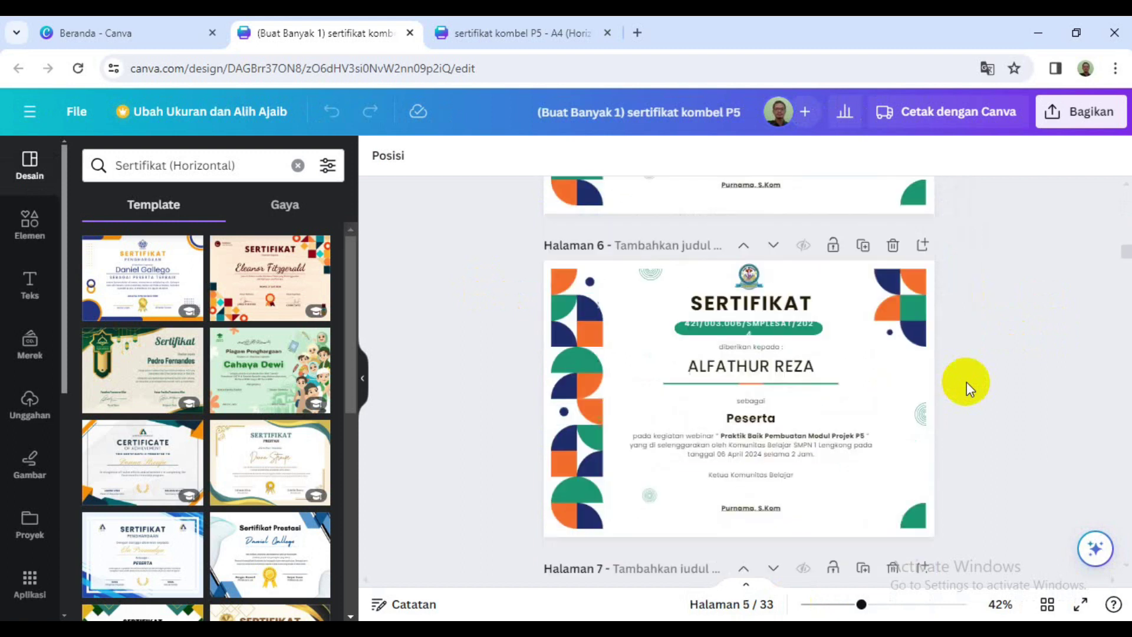
{"action": "scroll", "coordinate": [967, 381], "scroll_direction": "up", "scroll_amount": 4}
{"action": "scroll", "coordinate": [967, 381], "scroll_direction": "up", "scroll_amount": 10}
{"action": "scroll", "coordinate": [967, 381], "scroll_direction": "up", "scroll_amount": 6}
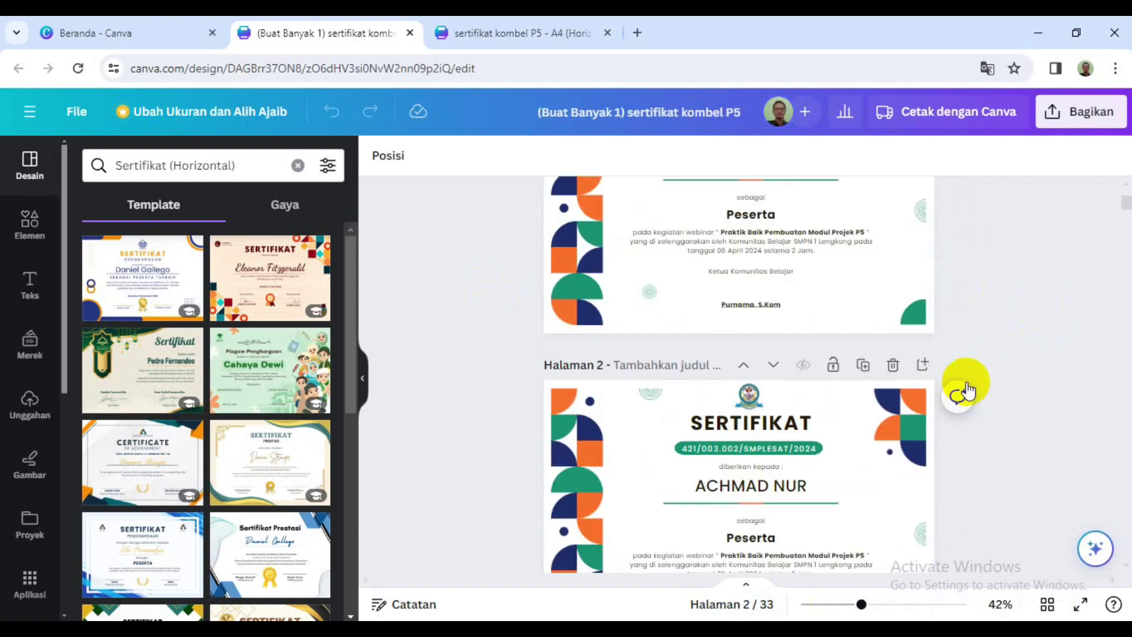
{"action": "scroll", "coordinate": [967, 381], "scroll_direction": "down", "scroll_amount": 10}
{"action": "scroll", "coordinate": [967, 381], "scroll_direction": "up", "scroll_amount": 12}
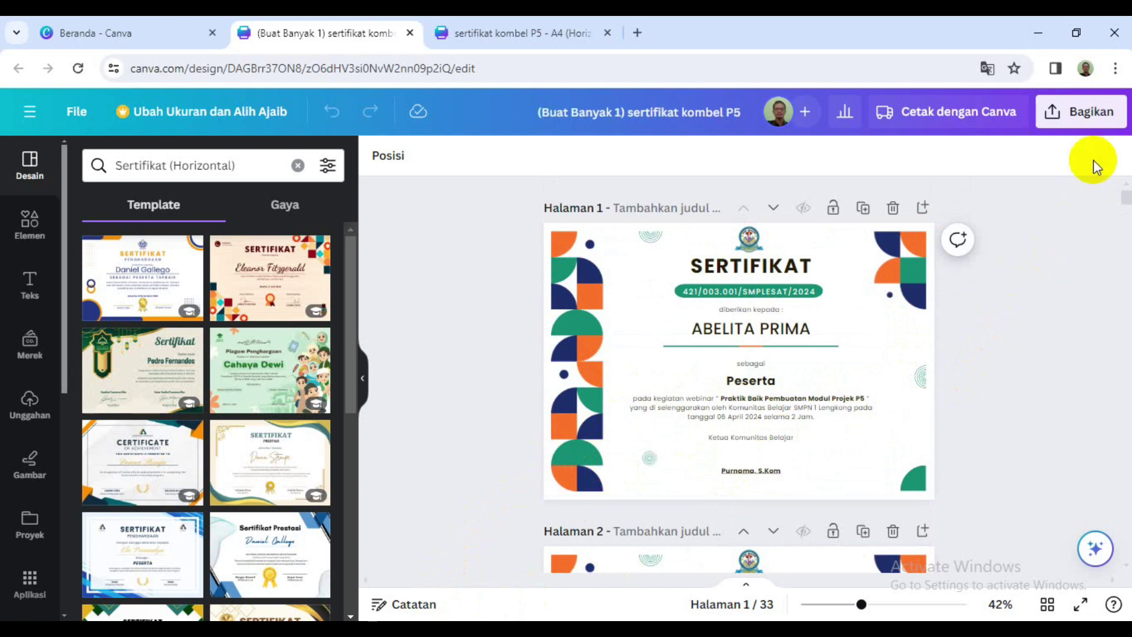
Step: Download all 33 pages as PNG, without saving the download settings
{"action": "left_click", "coordinate": [1085, 117]}
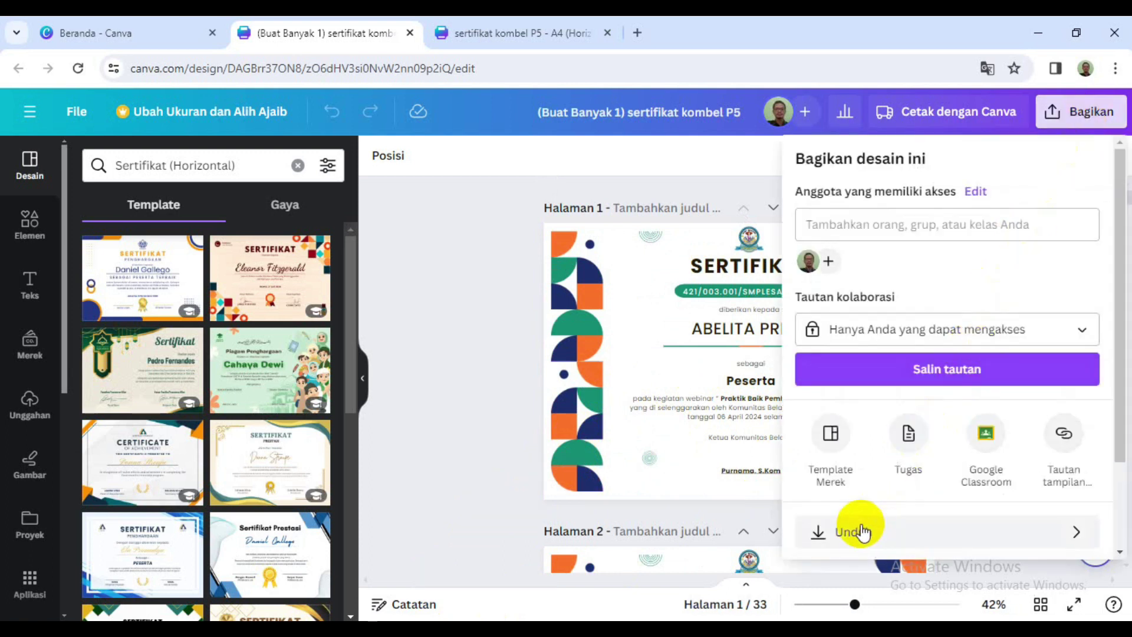
{"action": "left_click", "coordinate": [857, 534]}
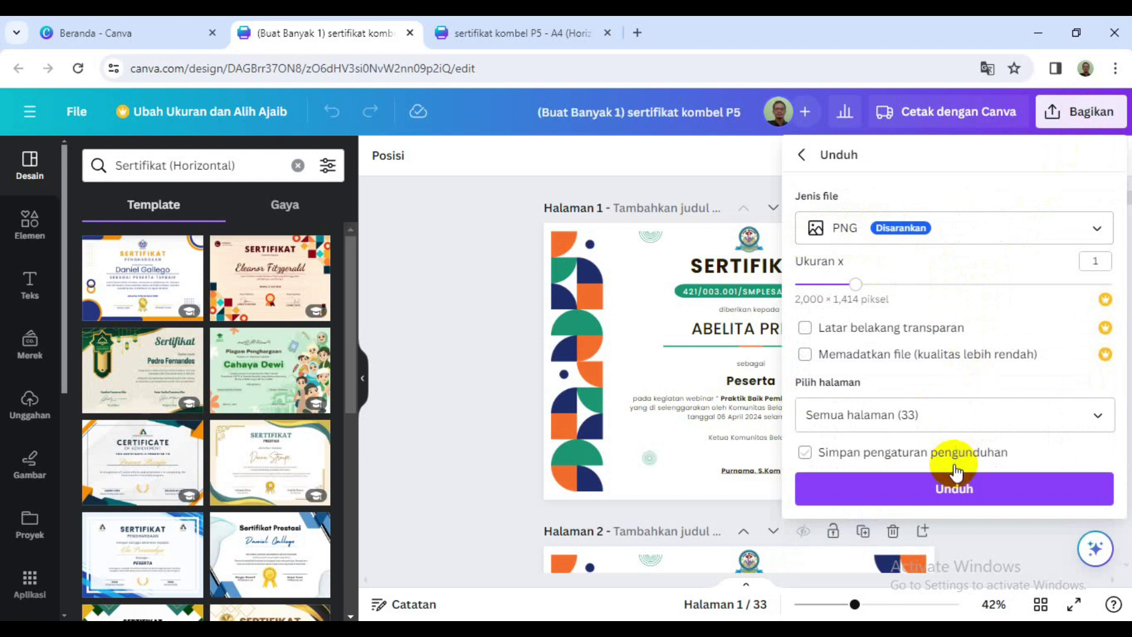
{"action": "left_click", "coordinate": [954, 495]}
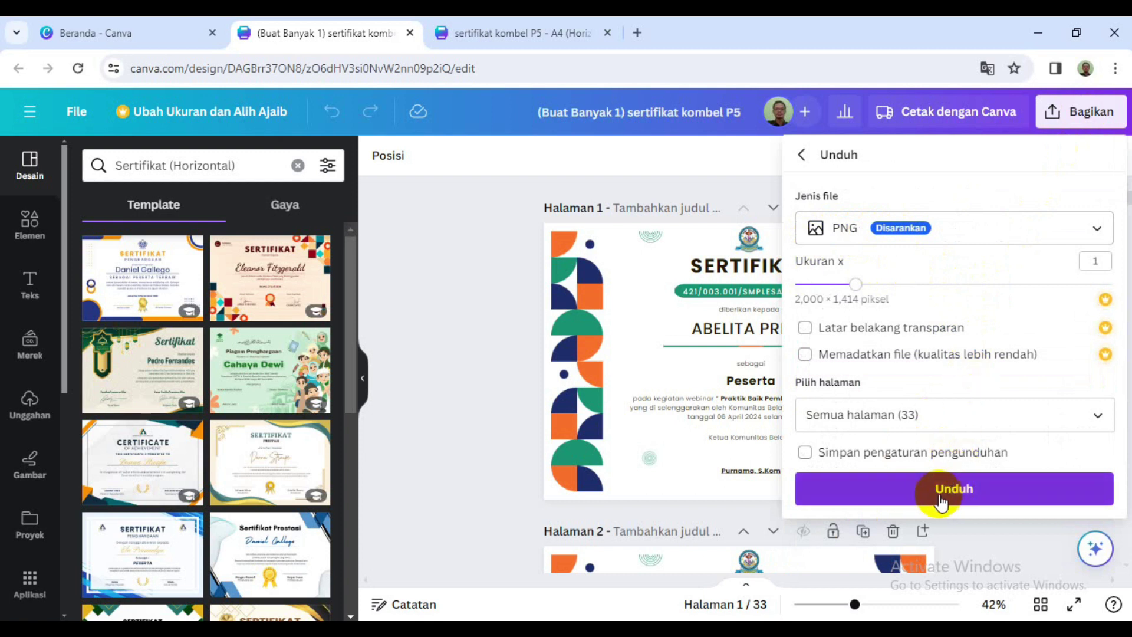
{"action": "left_click", "coordinate": [947, 497]}
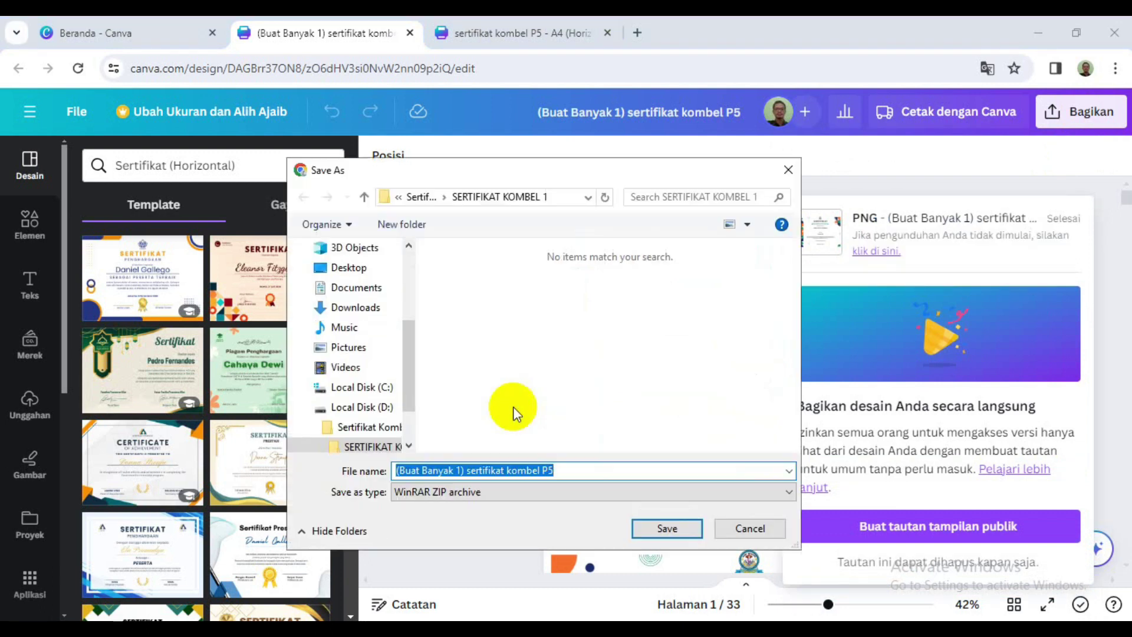
Step: Save the certificate ZIP into D:\buat sertifikat and show Chrome's recent downloads
{"action": "left_click", "coordinate": [373, 408]}
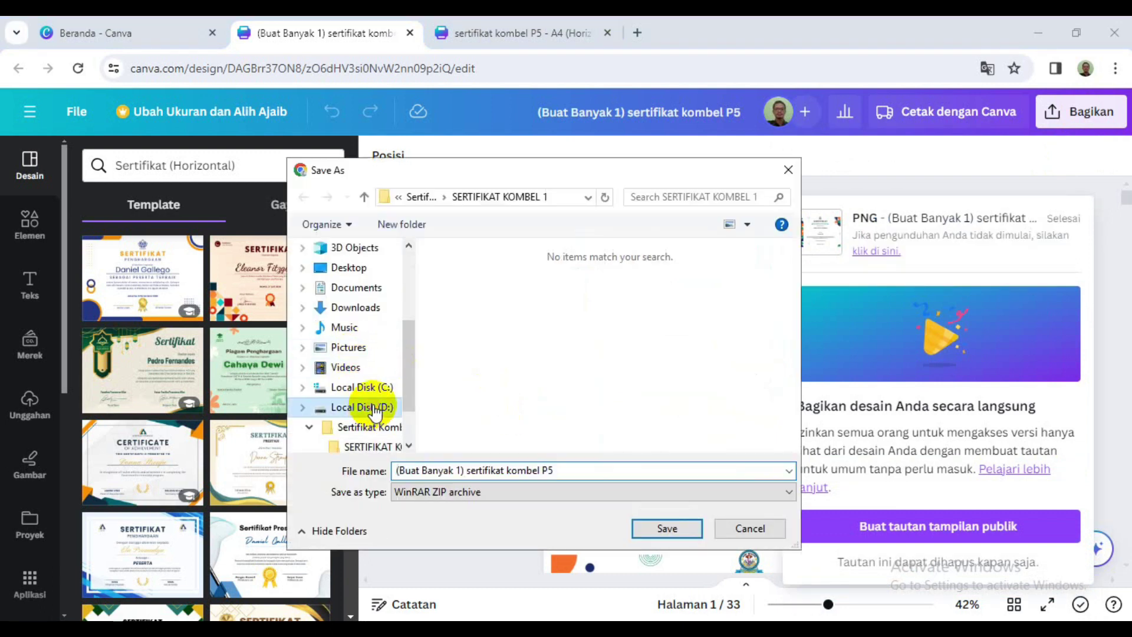
{"action": "left_click", "coordinate": [480, 360]}
{"action": "left_click", "coordinate": [507, 411]}
{"action": "scroll", "coordinate": [543, 363], "scroll_direction": "down", "scroll_amount": 1}
{"action": "scroll", "coordinate": [526, 410], "scroll_direction": "down", "scroll_amount": 1}
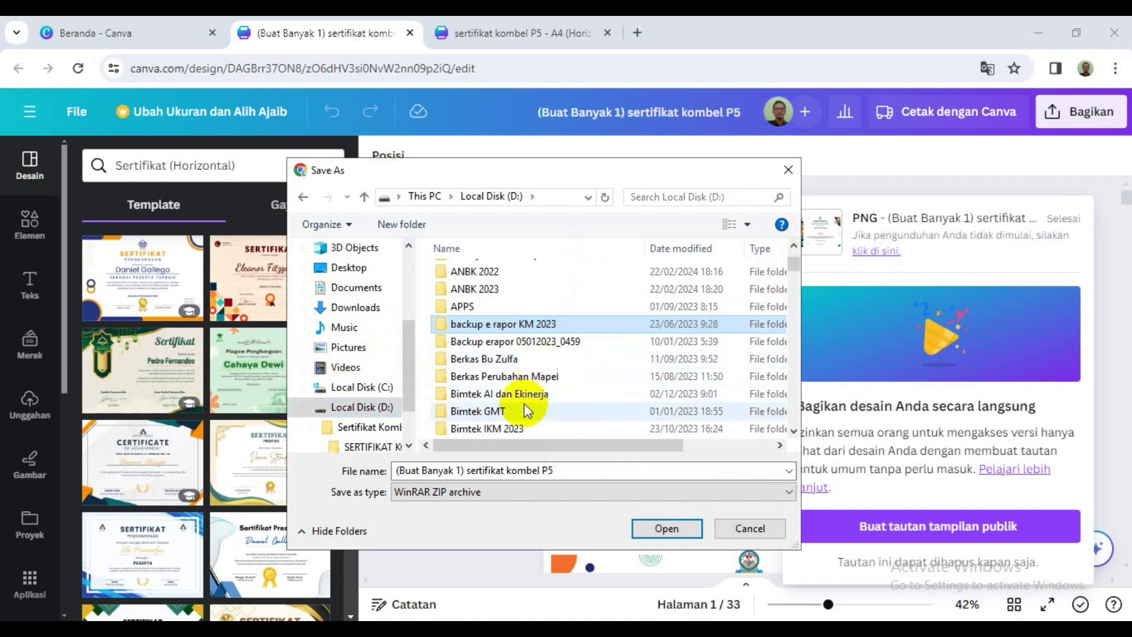
{"action": "scroll", "coordinate": [519, 393], "scroll_direction": "down", "scroll_amount": 2}
{"action": "scroll", "coordinate": [532, 407], "scroll_direction": "down", "scroll_amount": 3}
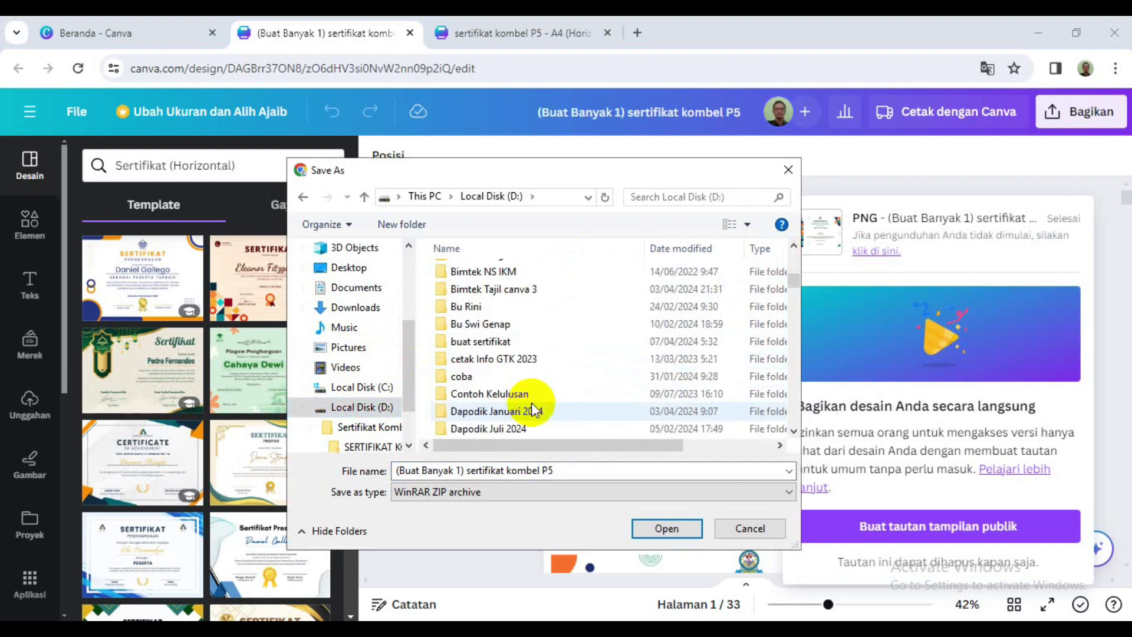
{"action": "double_click", "coordinate": [496, 341]}
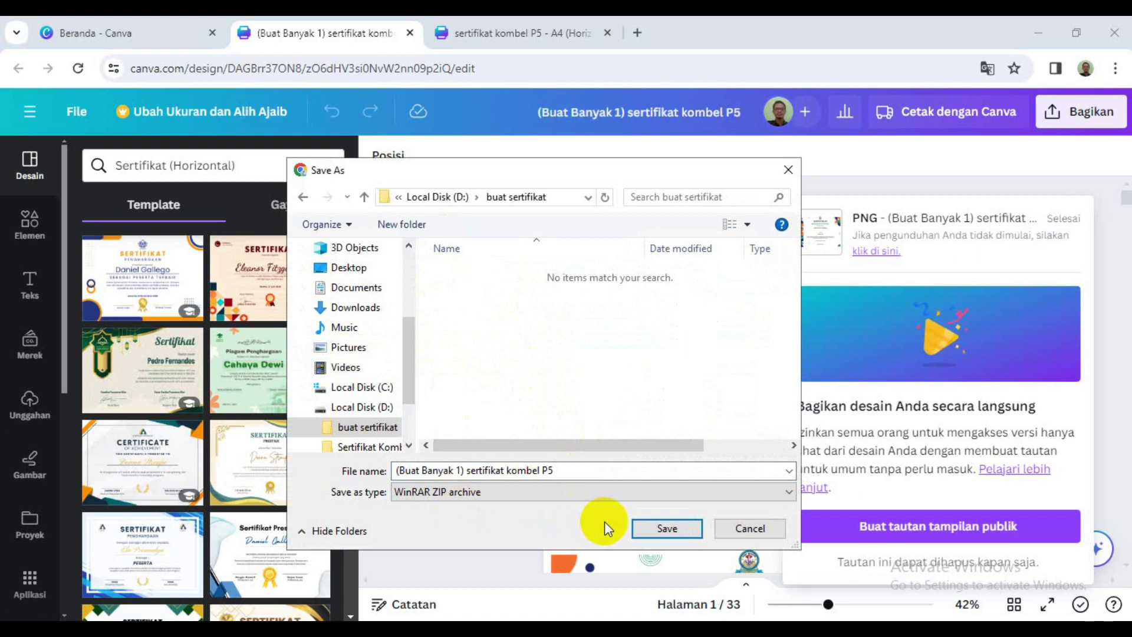
{"action": "left_click", "coordinate": [663, 529]}
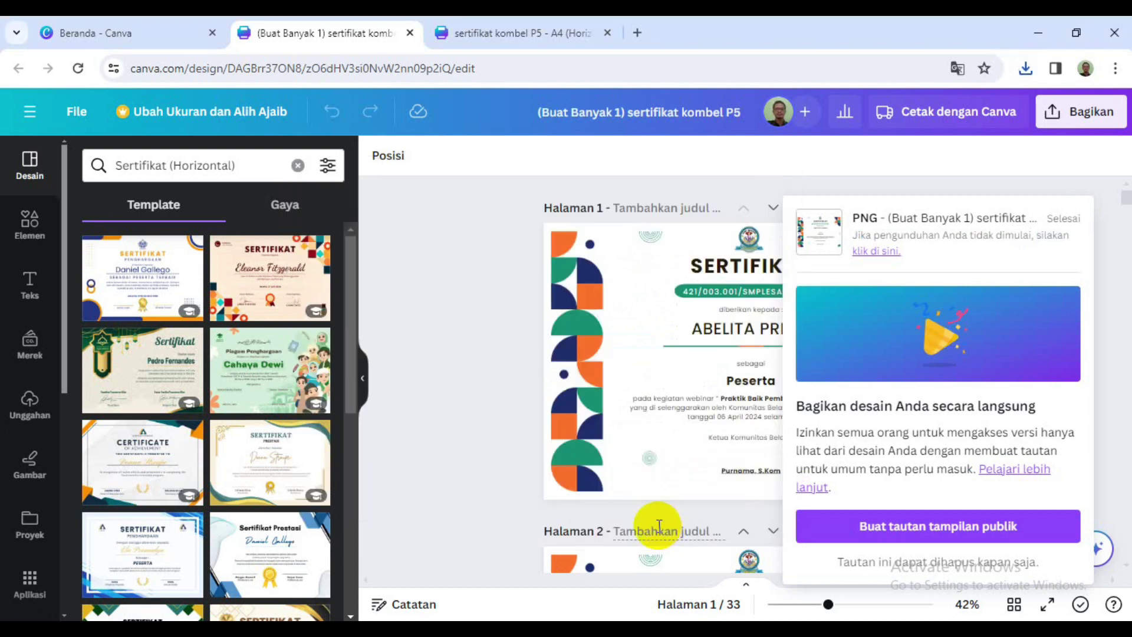
{"action": "left_click", "coordinate": [1023, 67]}
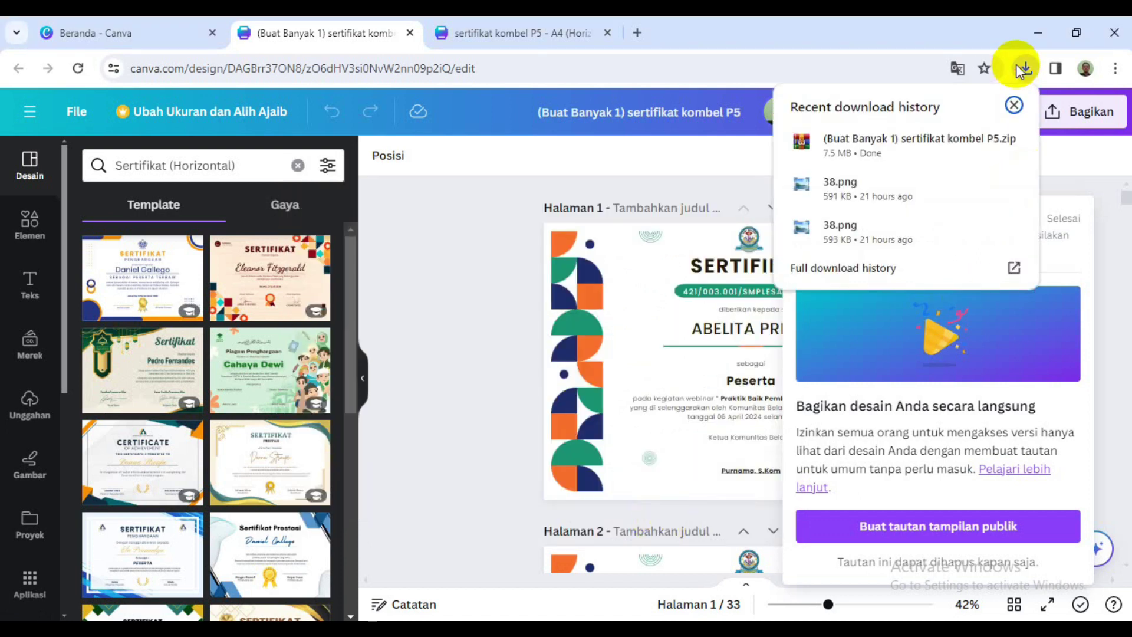
{"action": "mouse_move", "coordinate": [893, 145]}
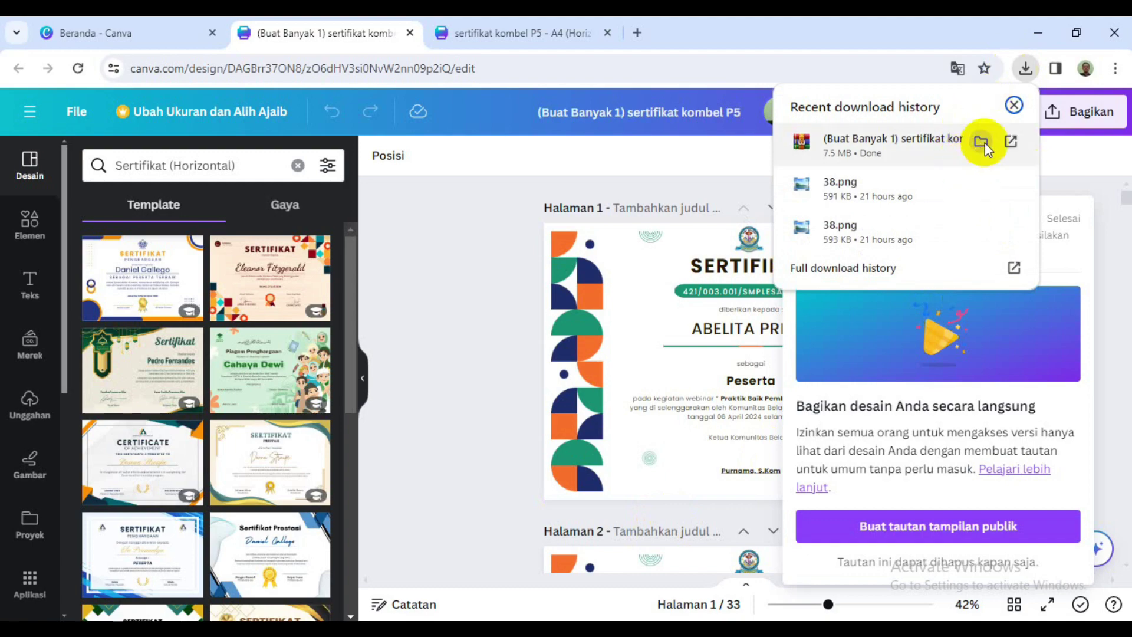
Step: Extract the downloaded ZIP in place, producing PNGs 1–33 in the buat sertifikat folder
{"action": "left_click", "coordinate": [982, 142]}
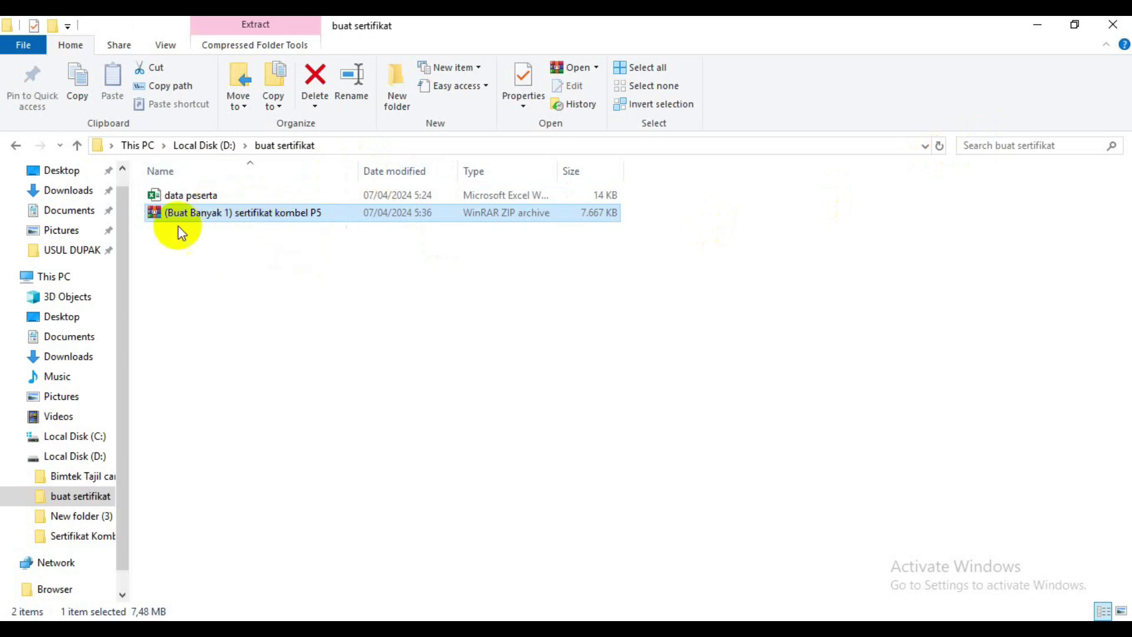
{"action": "right_click", "coordinate": [216, 223]}
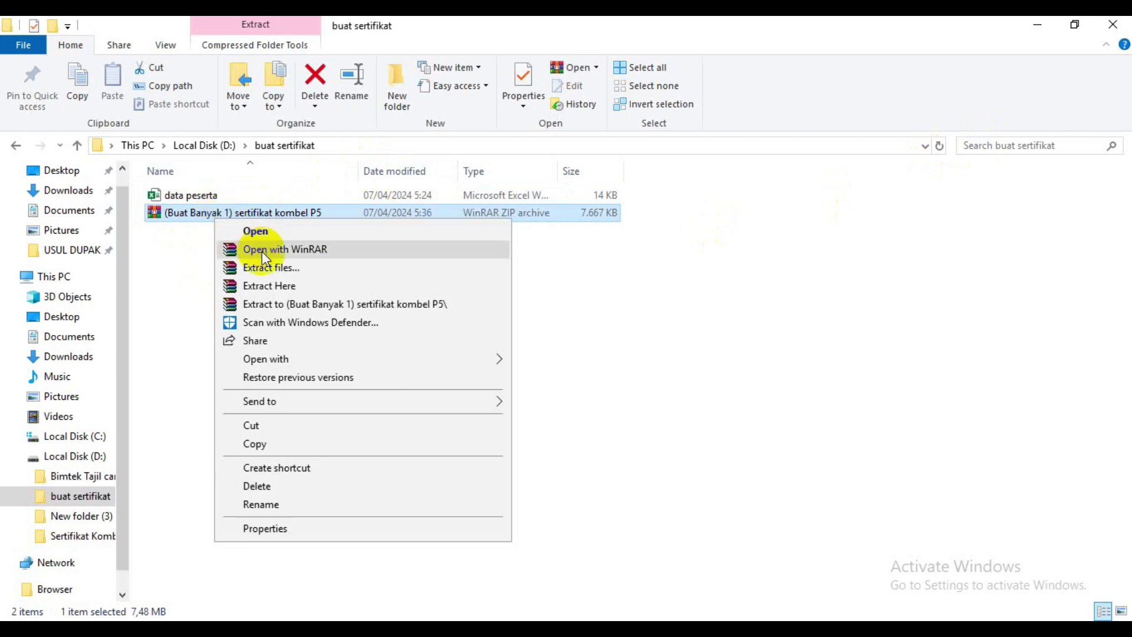
{"action": "left_click", "coordinate": [279, 288]}
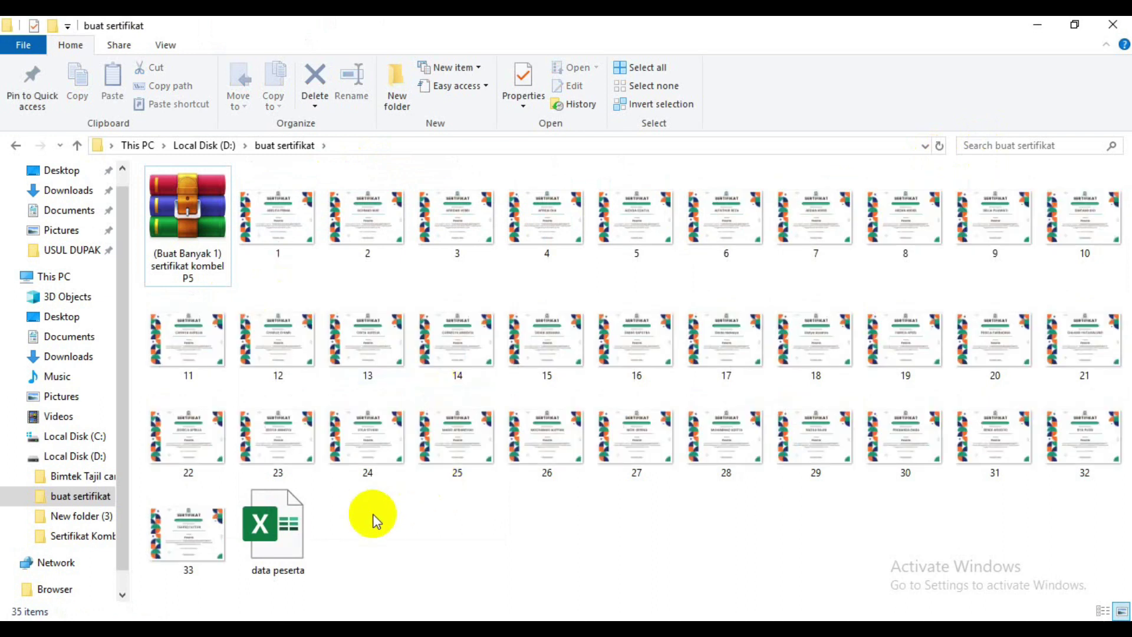
{"action": "double_click", "coordinate": [290, 214]}
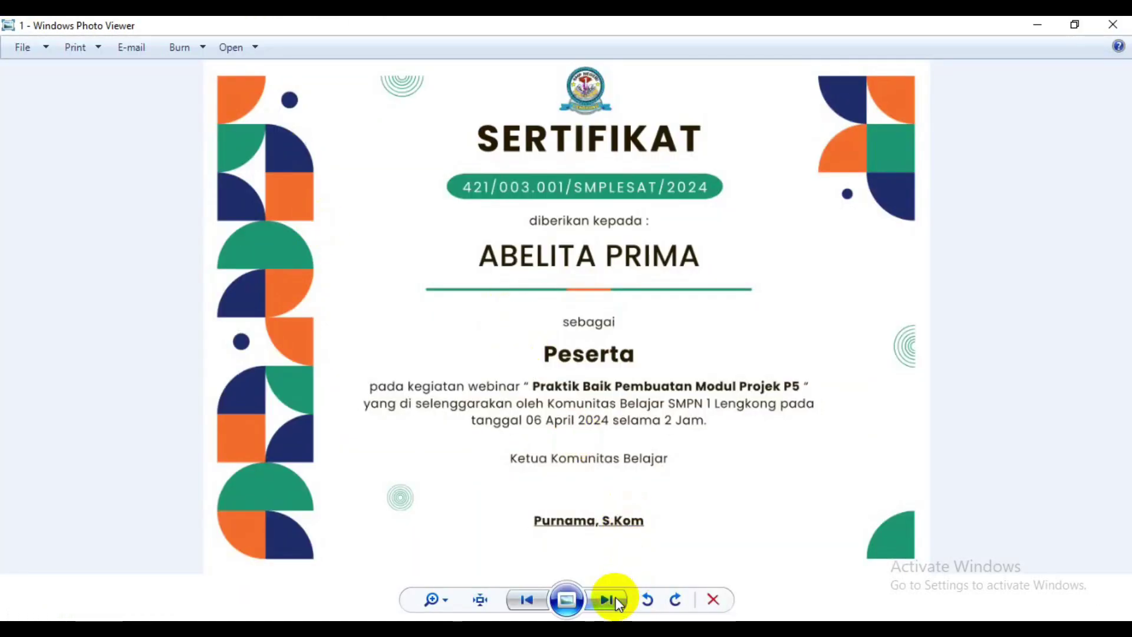
{"action": "left_click", "coordinate": [613, 600]}
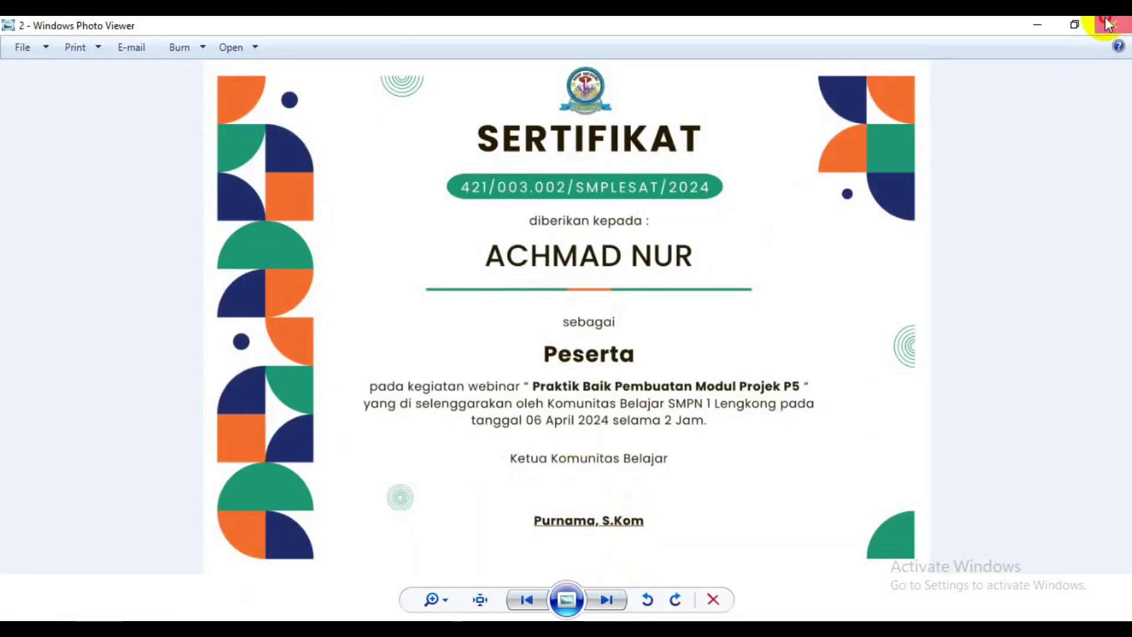
{"action": "left_click", "coordinate": [1112, 24]}
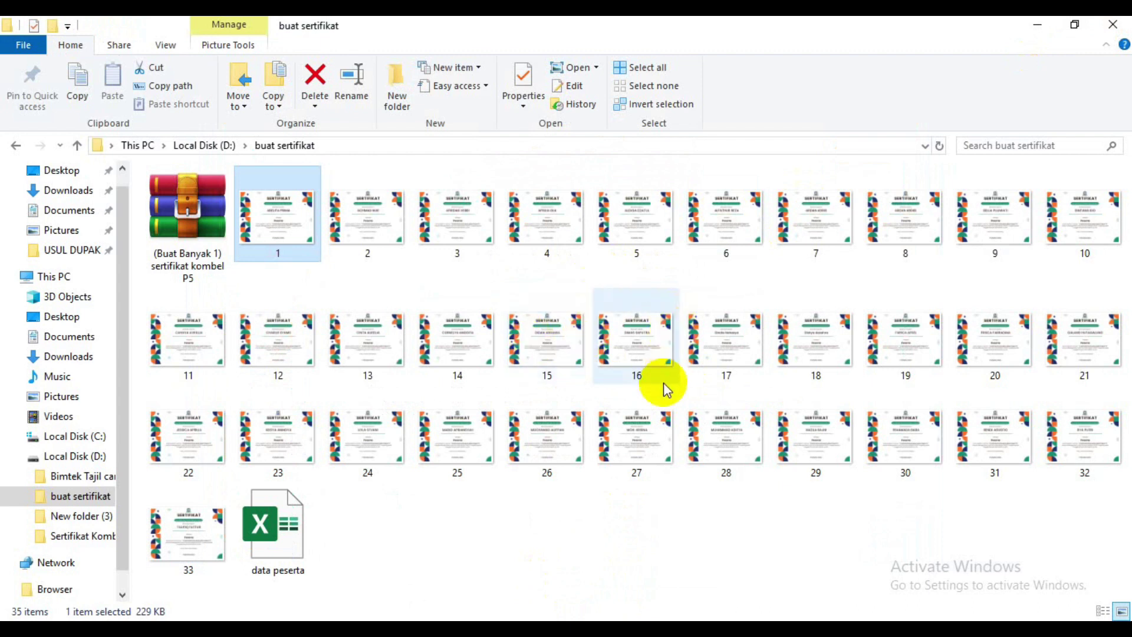
Step: Minimise File Explorer, Chrome and Excel to reveal the desktop
{"action": "left_click", "coordinate": [1034, 21]}
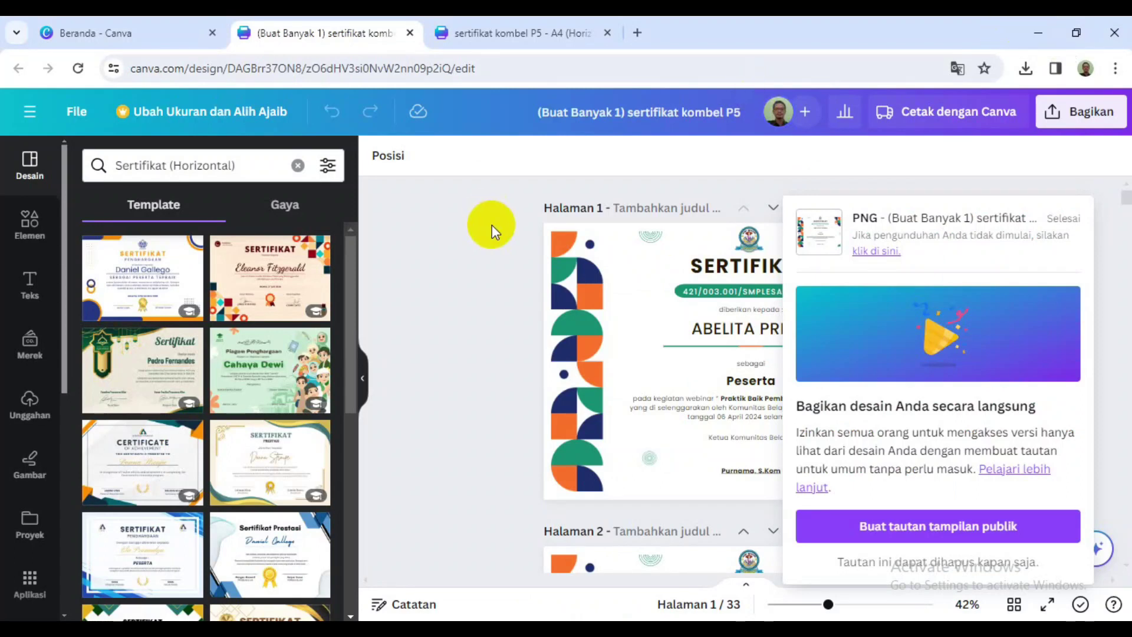
{"action": "left_click", "coordinate": [1044, 27]}
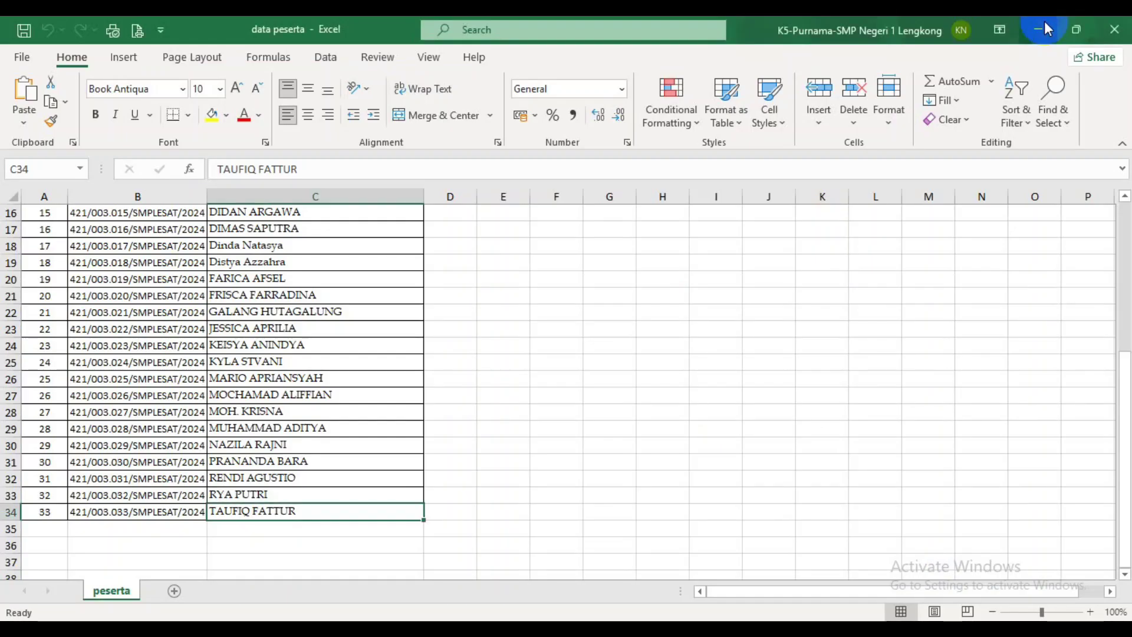
{"action": "left_click", "coordinate": [1042, 27]}
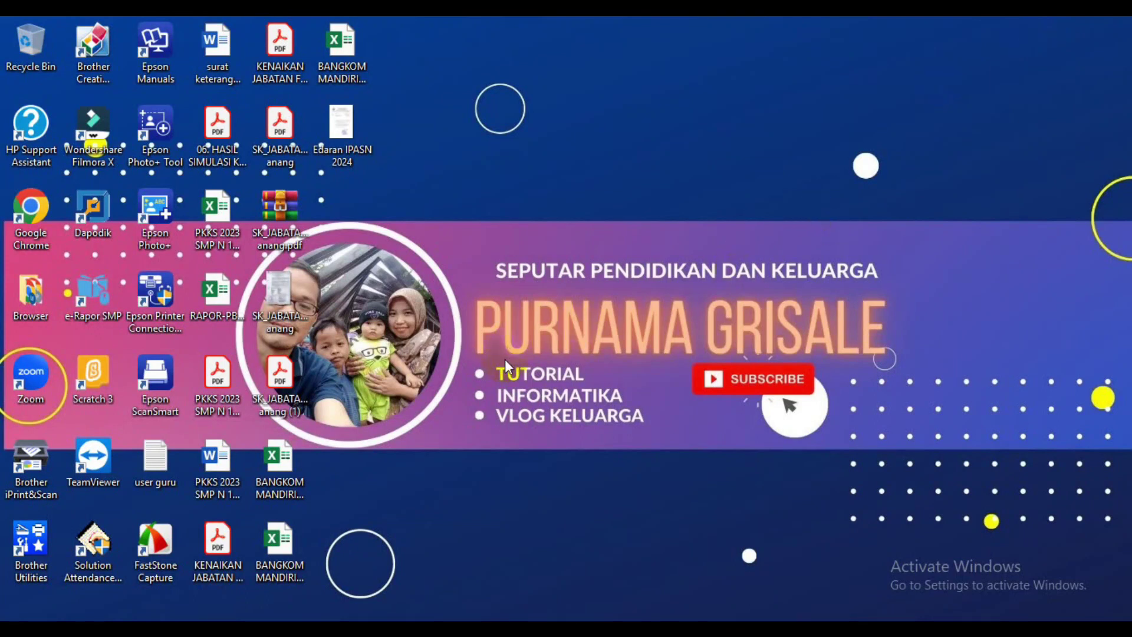